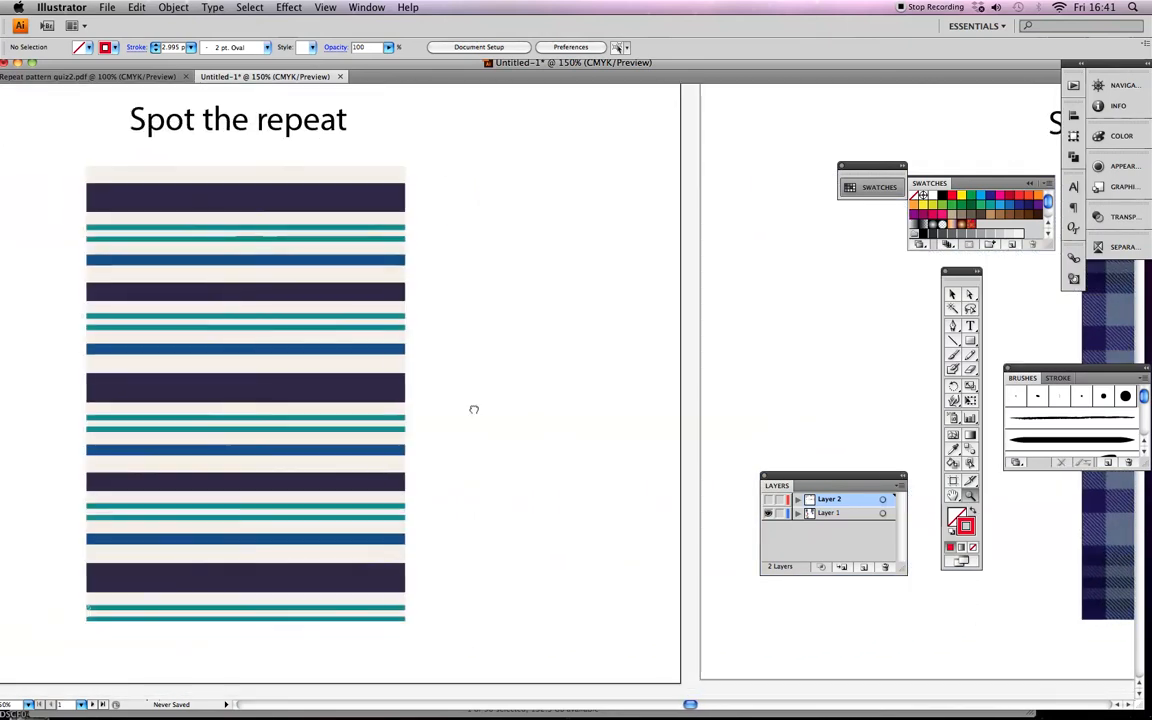
- Move the horizontal-stripe group toward the left side of its artboard, leaving space beside it
{"action": "left_click_drag", "start_coordinate": [474, 409], "coordinate": [602, 394]}
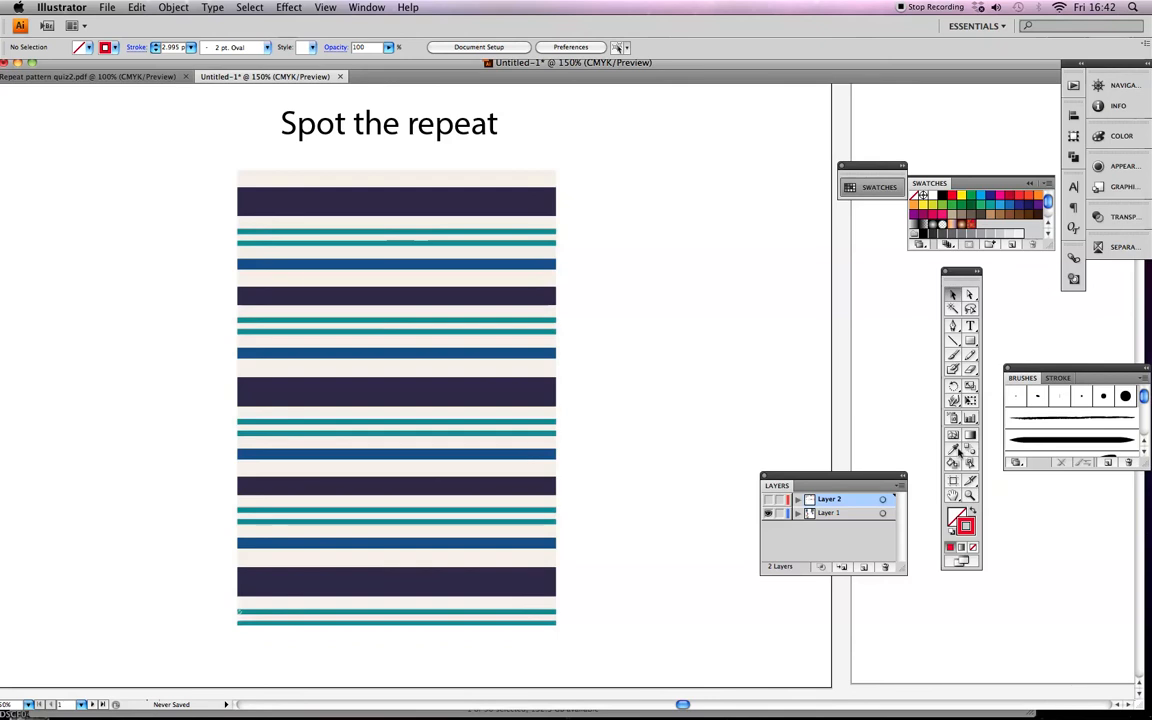
{"action": "left_click", "coordinate": [525, 303]}
{"action": "left_click_drag", "start_coordinate": [458, 314], "coordinate": [359, 320]}
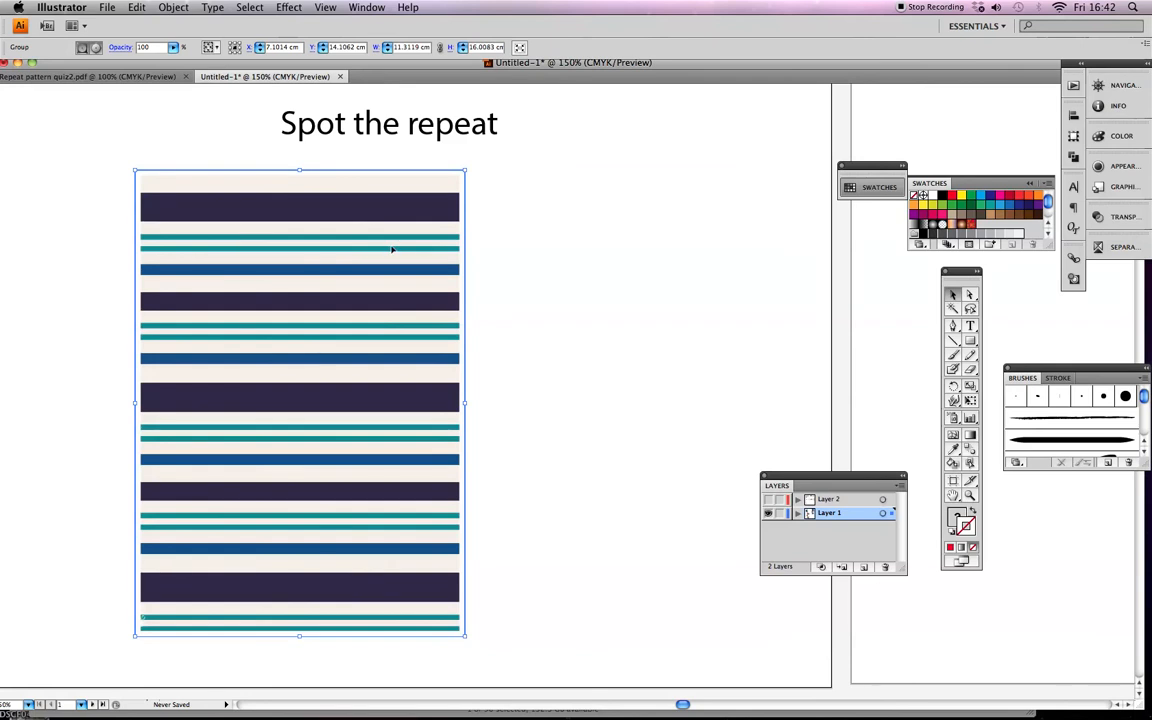
- Try placing a copy of the horizontal-stripe group side by side with the original to test the repeat
{"action": "left_click_drag", "start_coordinate": [265, 321], "coordinate": [603, 313]}
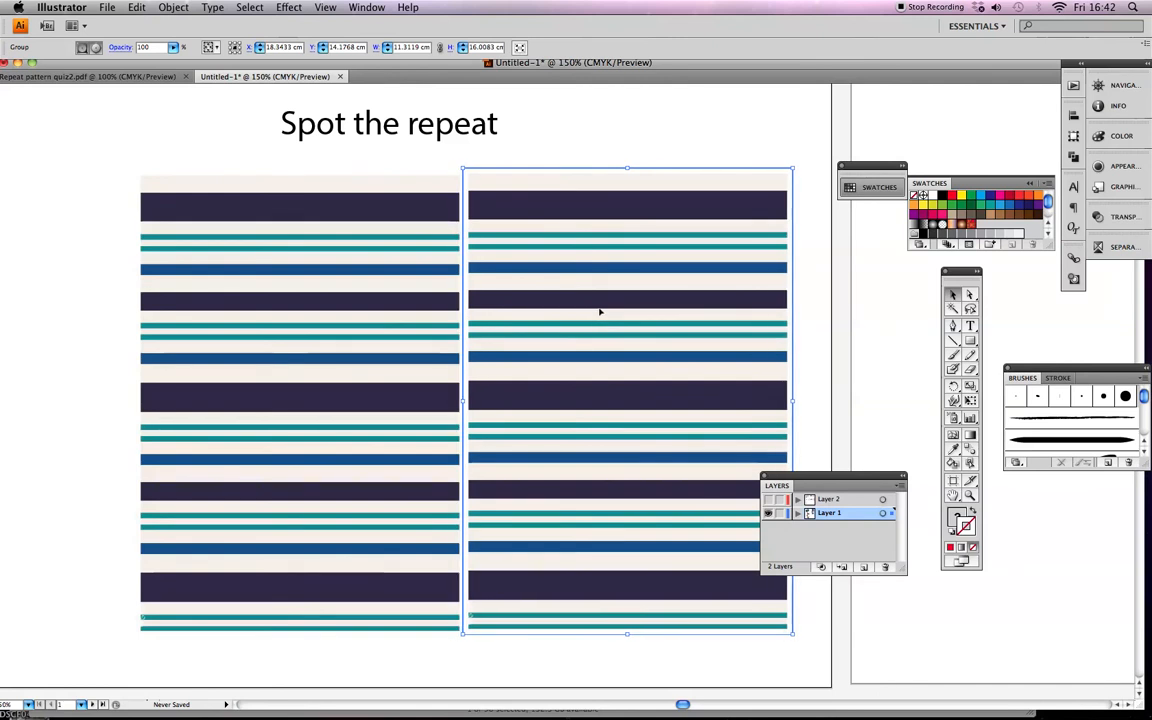
{"action": "key", "text": "super+z"}
{"action": "key", "text": "super+z"}
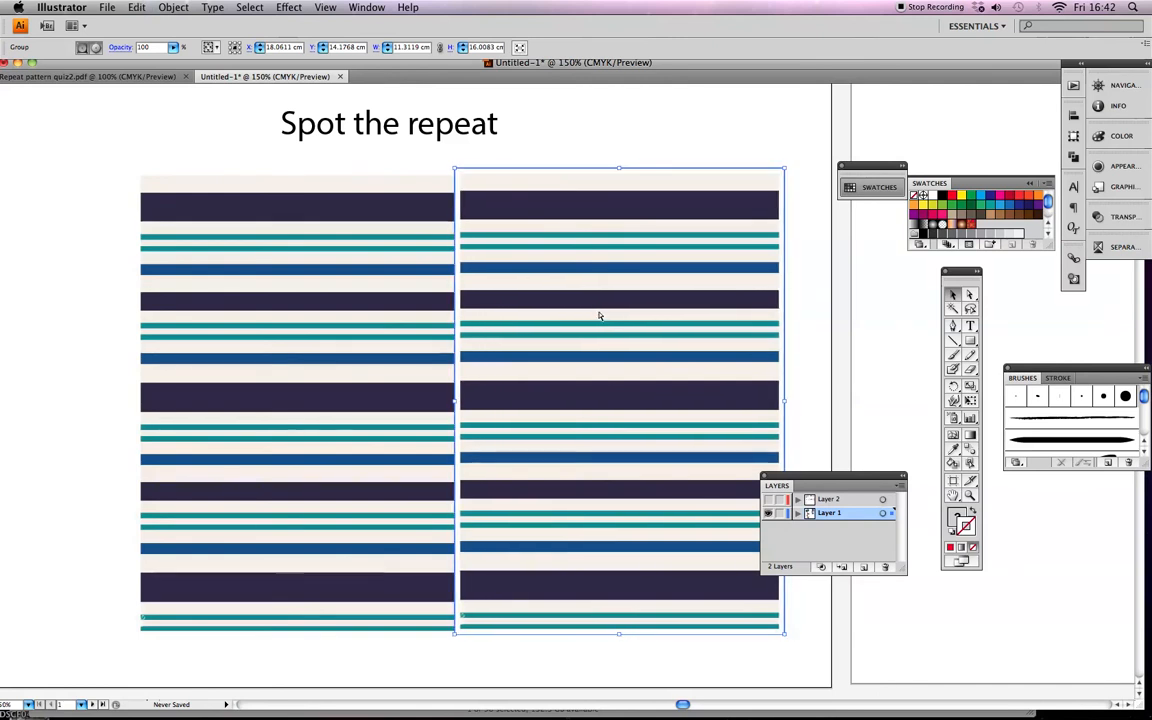
{"action": "key", "text": "super+z"}
- Draw a rectangle of about 5.6 by 5.7 cm around one tartan repeat and give it a red 2 pt stroke
{"action": "left_click_drag", "start_coordinate": [668, 314], "coordinate": [399, 337]}
{"action": "left_click_drag", "start_coordinate": [598, 357], "coordinate": [362, 350]}
{"action": "left_click_drag", "start_coordinate": [736, 347], "coordinate": [383, 342]}
{"action": "left_click_drag", "start_coordinate": [643, 326], "coordinate": [539, 321]}
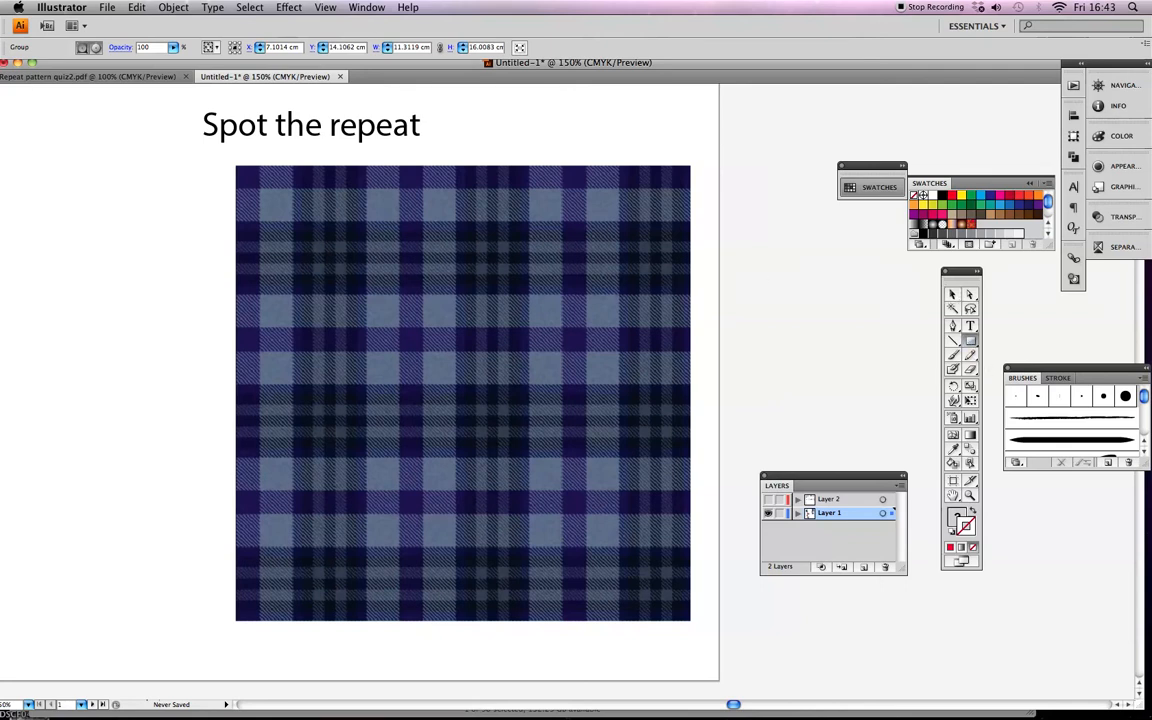
{"action": "left_click_drag", "start_coordinate": [294, 220], "coordinate": [455, 385]}
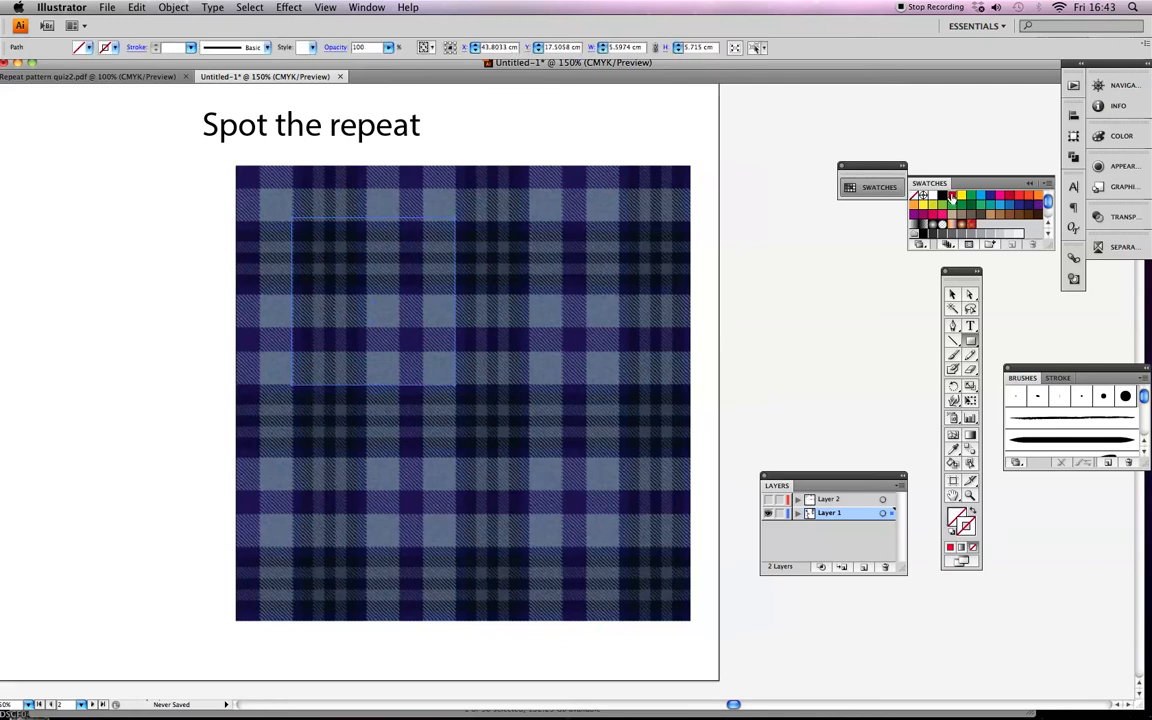
{"action": "left_click", "coordinate": [953, 196]}
{"action": "left_click", "coordinate": [190, 47]}
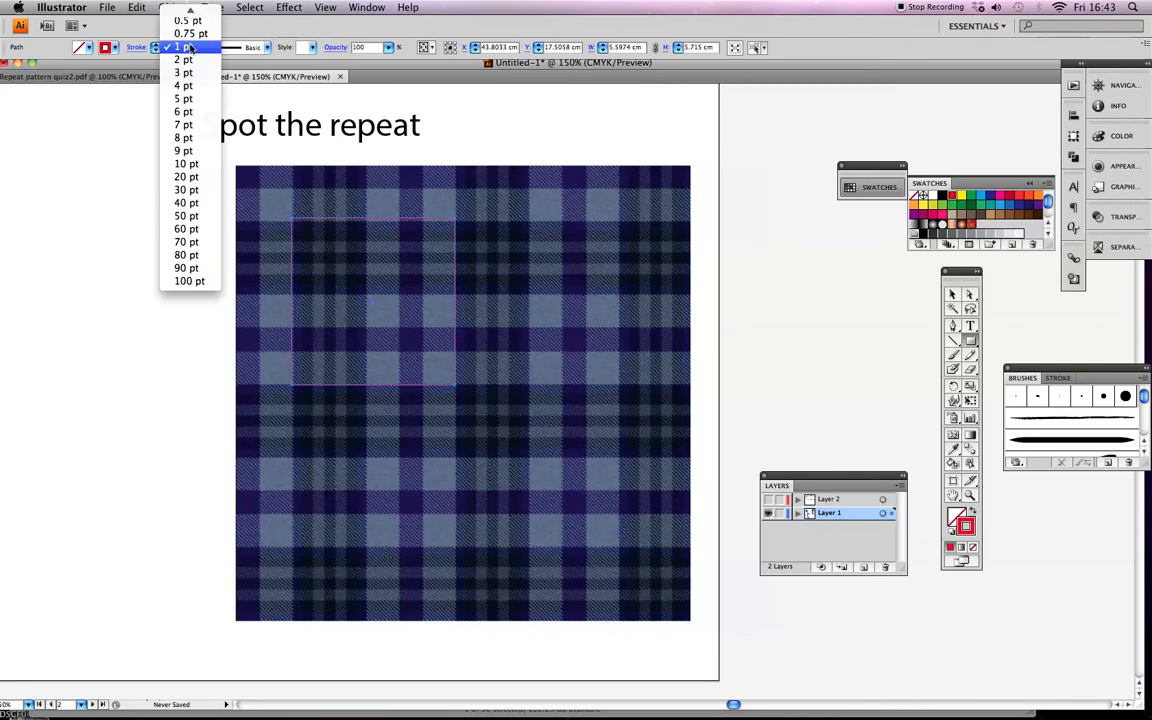
{"action": "left_click", "coordinate": [172, 58]}
- Align the red rectangle's upper edge with the dark band and enlarge the frame to about 8.16 by 8.11 cm
{"action": "left_click", "coordinate": [953, 291]}
{"action": "left_click_drag", "start_coordinate": [372, 217], "coordinate": [375, 221]}
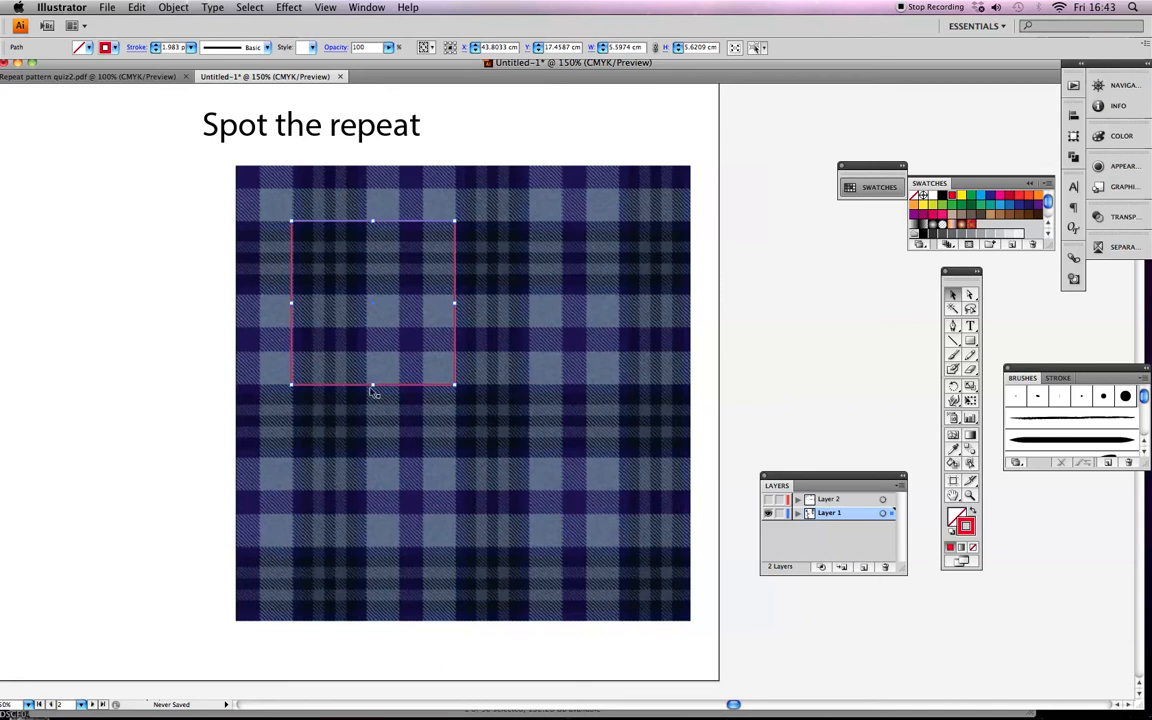
{"action": "left_click_drag", "start_coordinate": [372, 384], "coordinate": [383, 457]}
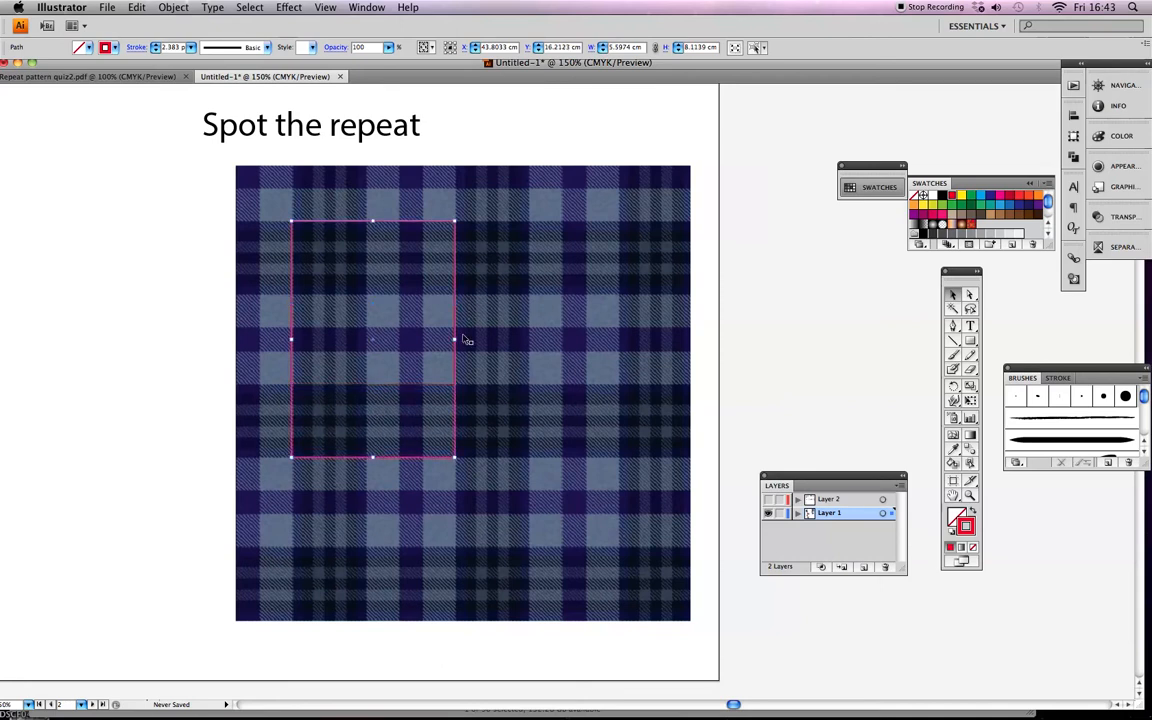
{"action": "left_click_drag", "start_coordinate": [456, 340], "coordinate": [530, 355]}
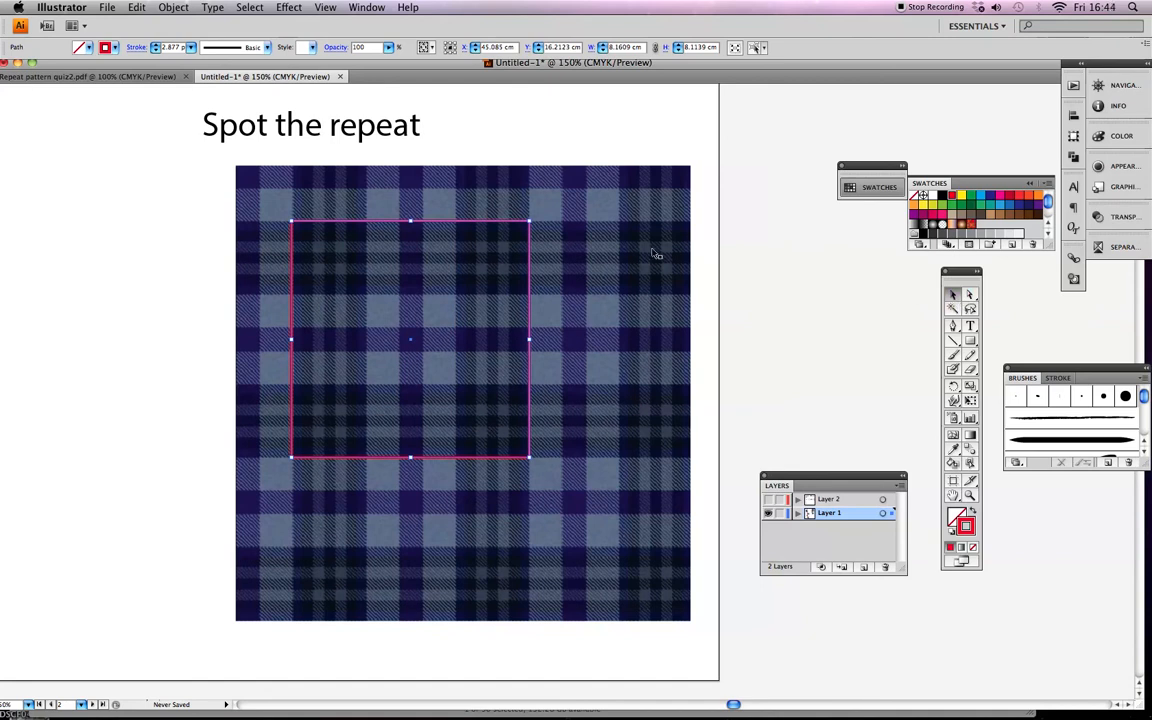
- Duplicate the tartan with its red frame beside the artboard and crop the copy with a clipping mask
{"action": "left_click_drag", "start_coordinate": [165, 148], "coordinate": [622, 558]}
{"action": "left_click_drag", "start_coordinate": [601, 391], "coordinate": [531, 373]}
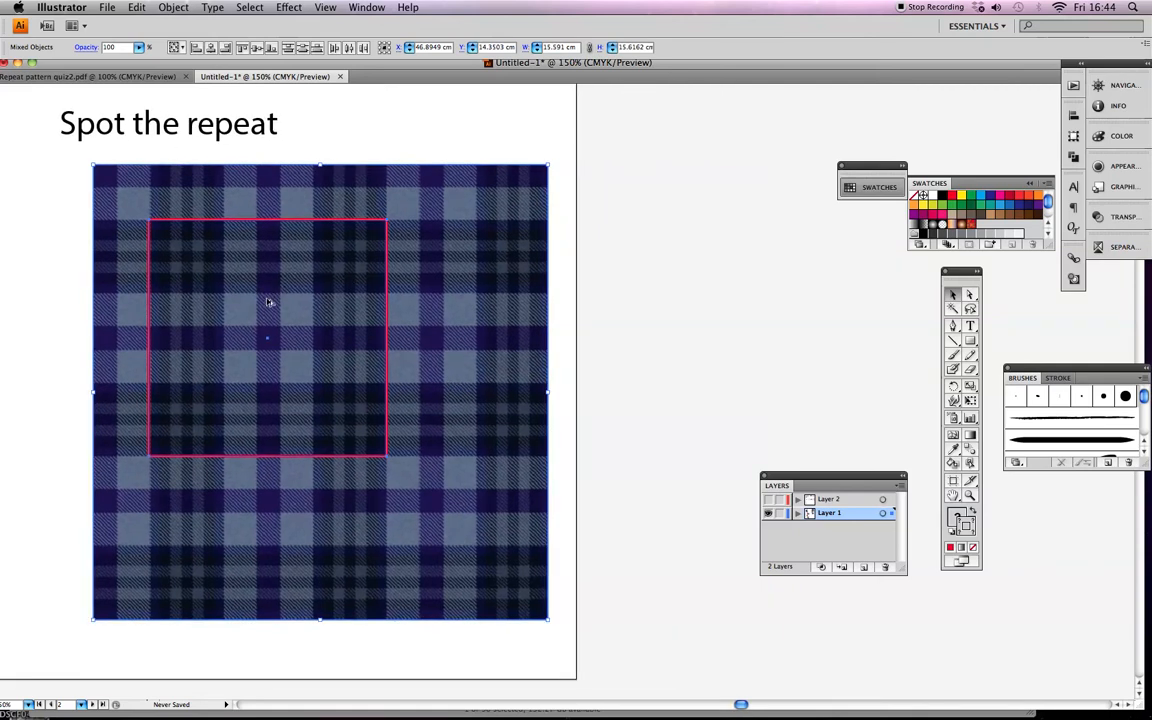
{"action": "left_click_drag", "start_coordinate": [268, 302], "coordinate": [780, 303]}
{"action": "left_click_drag", "start_coordinate": [506, 344], "coordinate": [290, 342]}
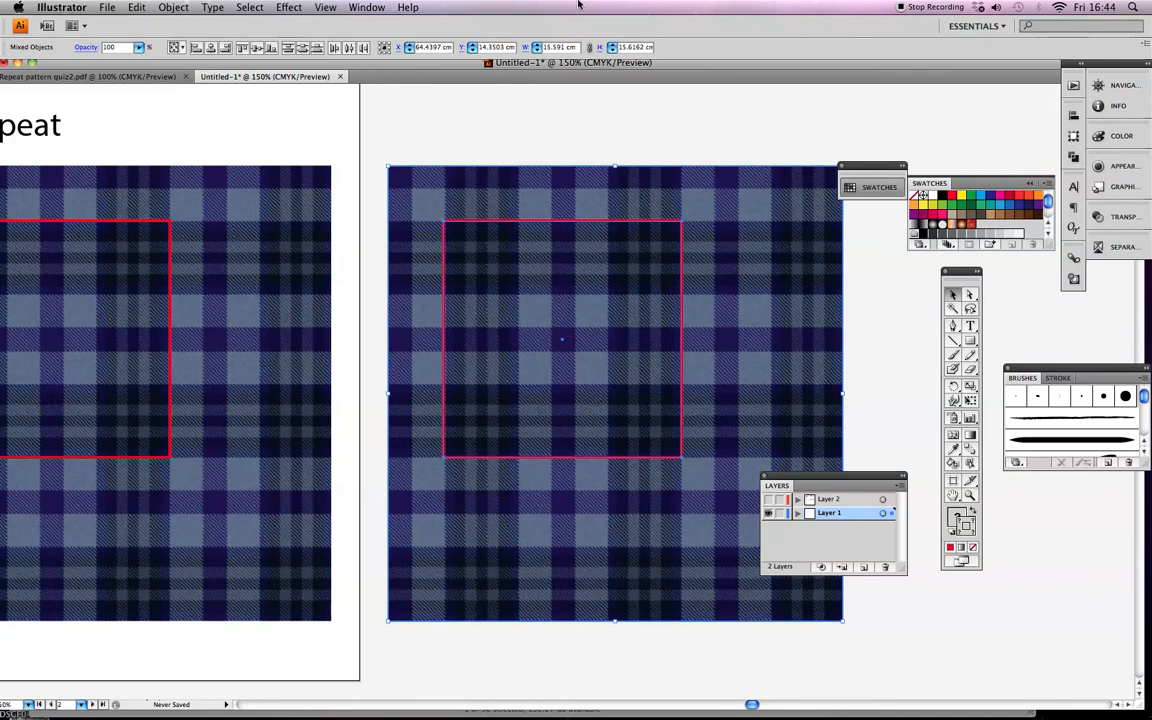
{"action": "key", "text": "super+7"}
- Duplicate the cropped tartan tile below and beside itself to form an edge-to-edge two-by-two block
{"action": "left_click_drag", "start_coordinate": [588, 321], "coordinate": [540, 463]}
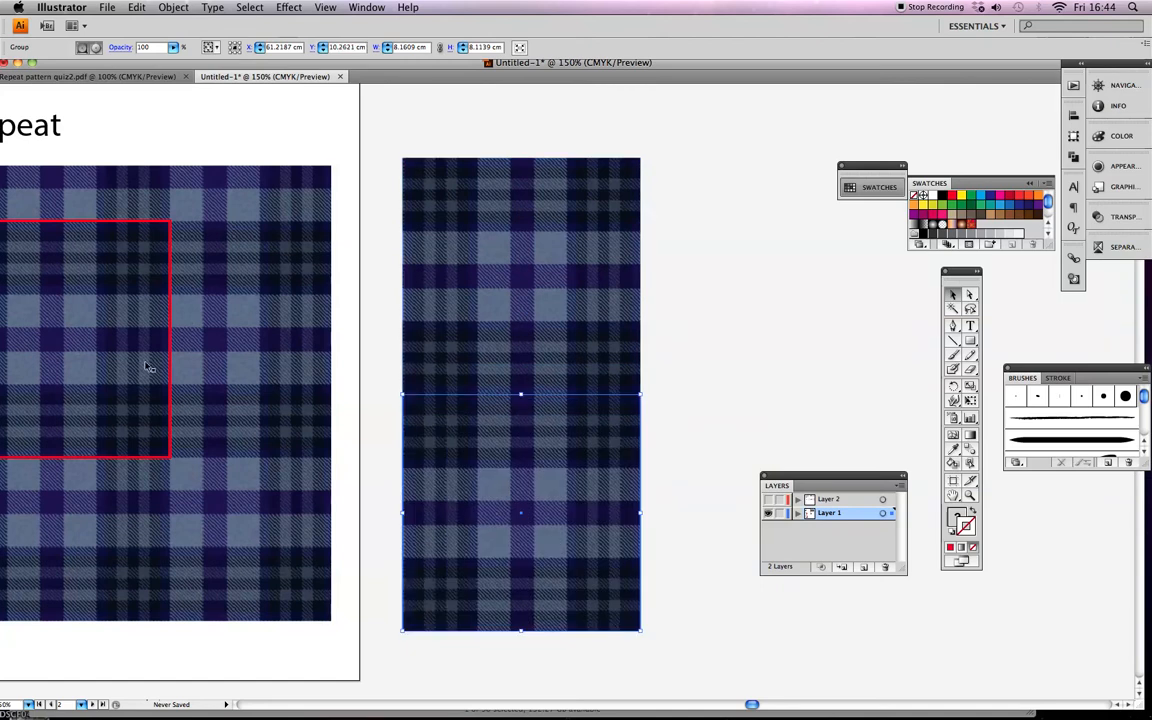
{"action": "left_click_drag", "start_coordinate": [566, 464], "coordinate": [773, 499]}
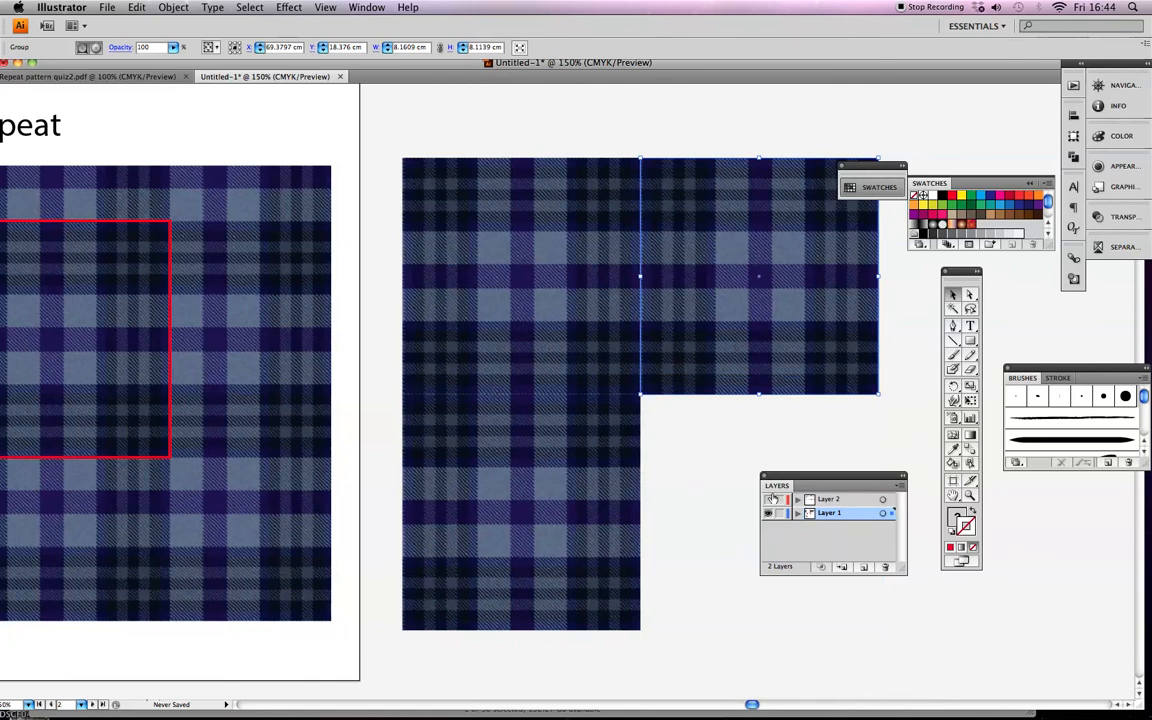
{"action": "left_click_drag", "start_coordinate": [750, 364], "coordinate": [772, 595]}
{"action": "key", "text": "Left"}
{"action": "key", "text": "Up"}
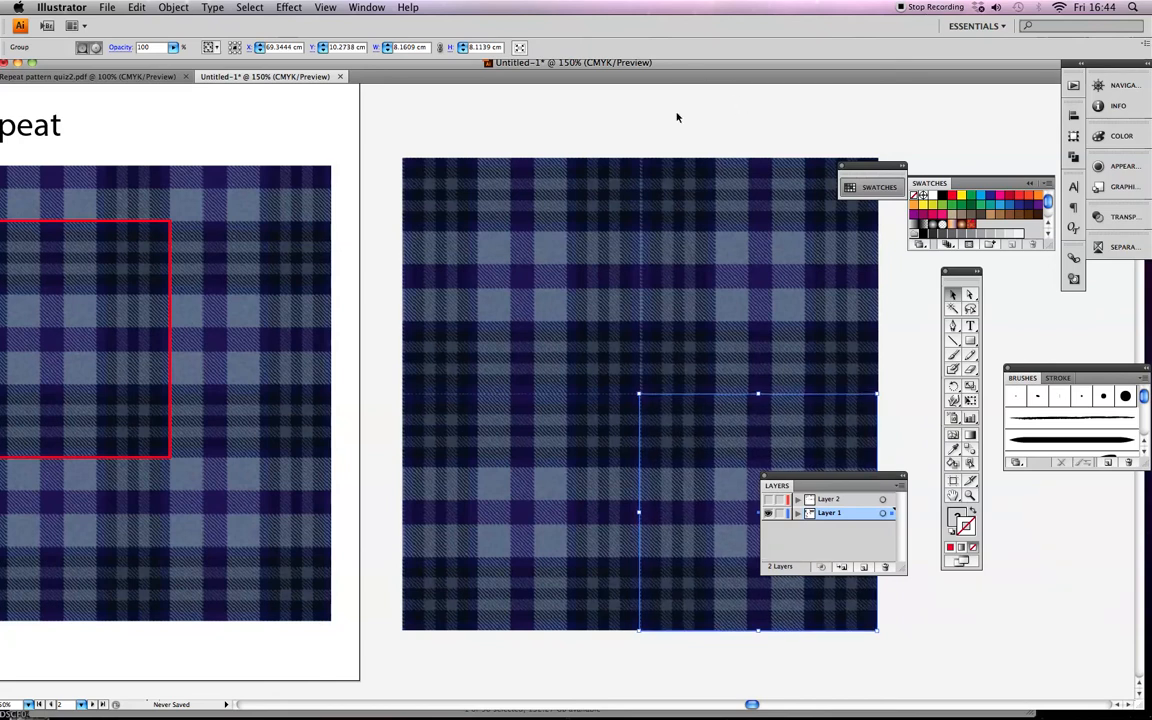
{"action": "left_click", "coordinate": [738, 142]}
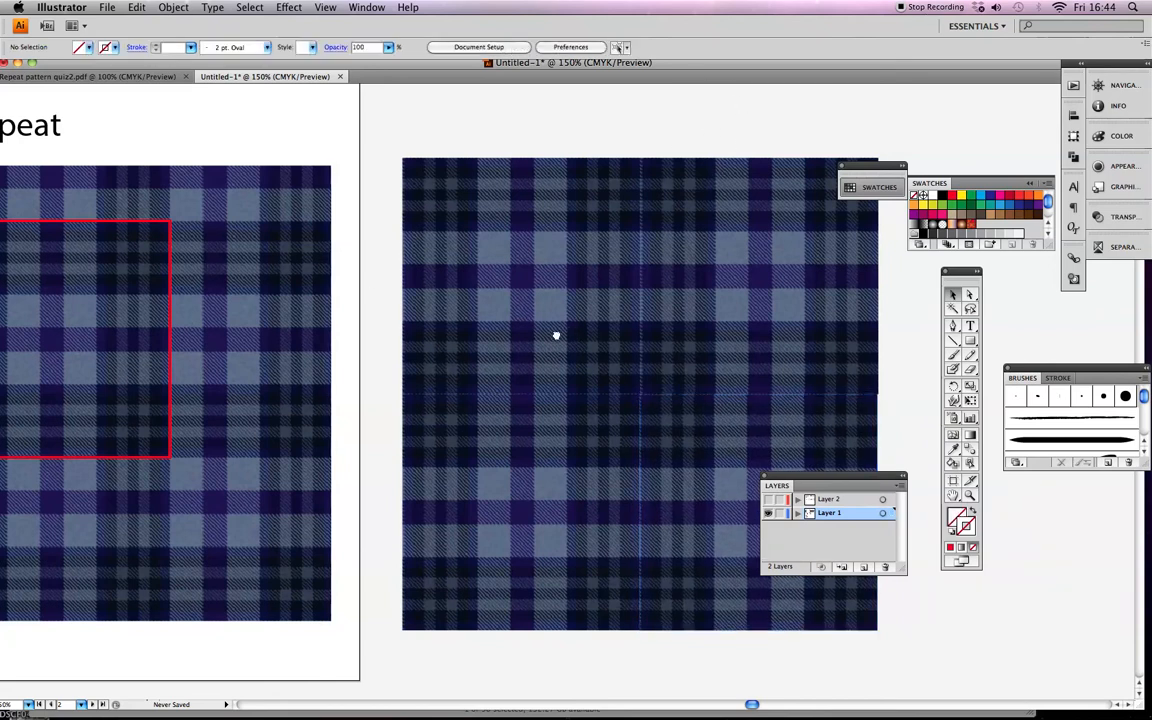
- Show Layer 2 and delete the larger red rectangle from the tartan
{"action": "left_click_drag", "start_coordinate": [558, 333], "coordinate": [586, 283]}
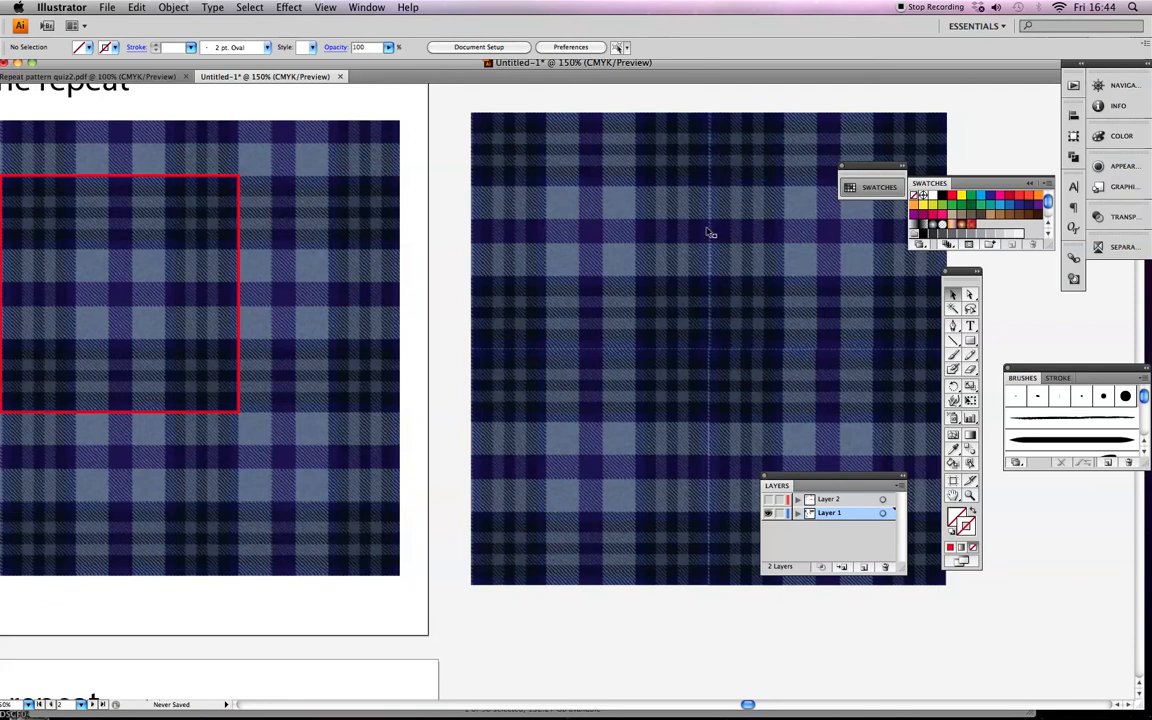
{"action": "left_click_drag", "start_coordinate": [237, 365], "coordinate": [337, 372]}
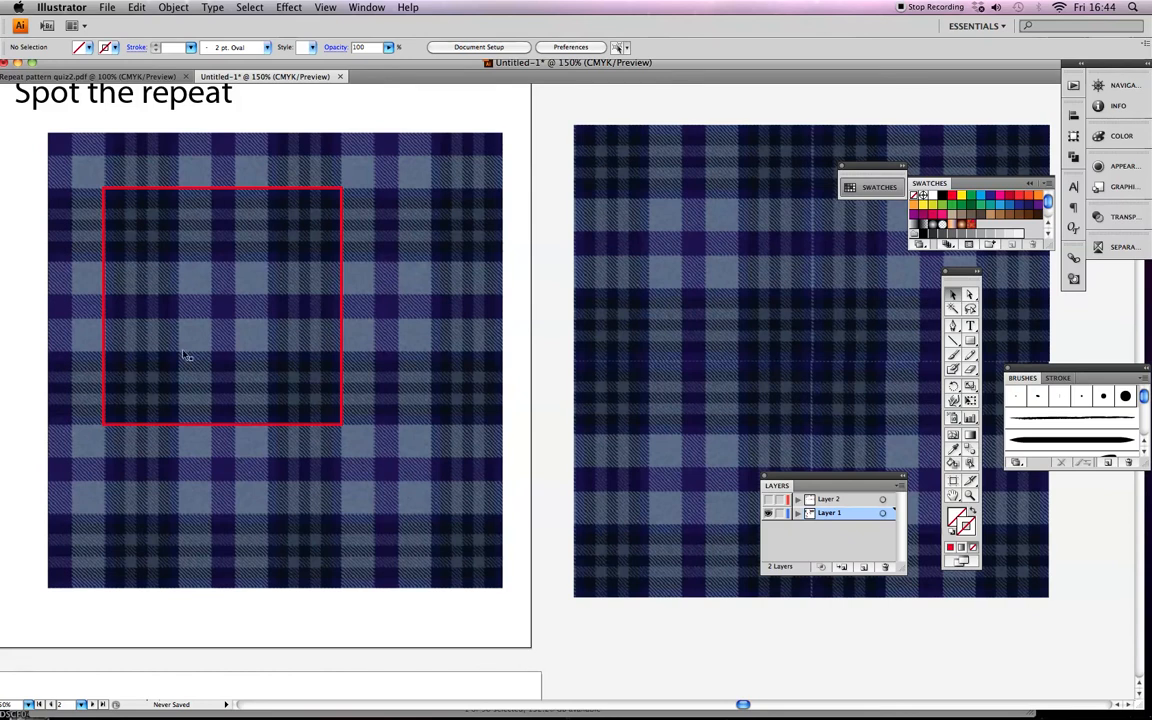
{"action": "left_click_drag", "start_coordinate": [656, 311], "coordinate": [522, 324]}
{"action": "left_click_drag", "start_coordinate": [536, 398], "coordinate": [704, 381]}
{"action": "left_click_drag", "start_coordinate": [396, 388], "coordinate": [699, 388]}
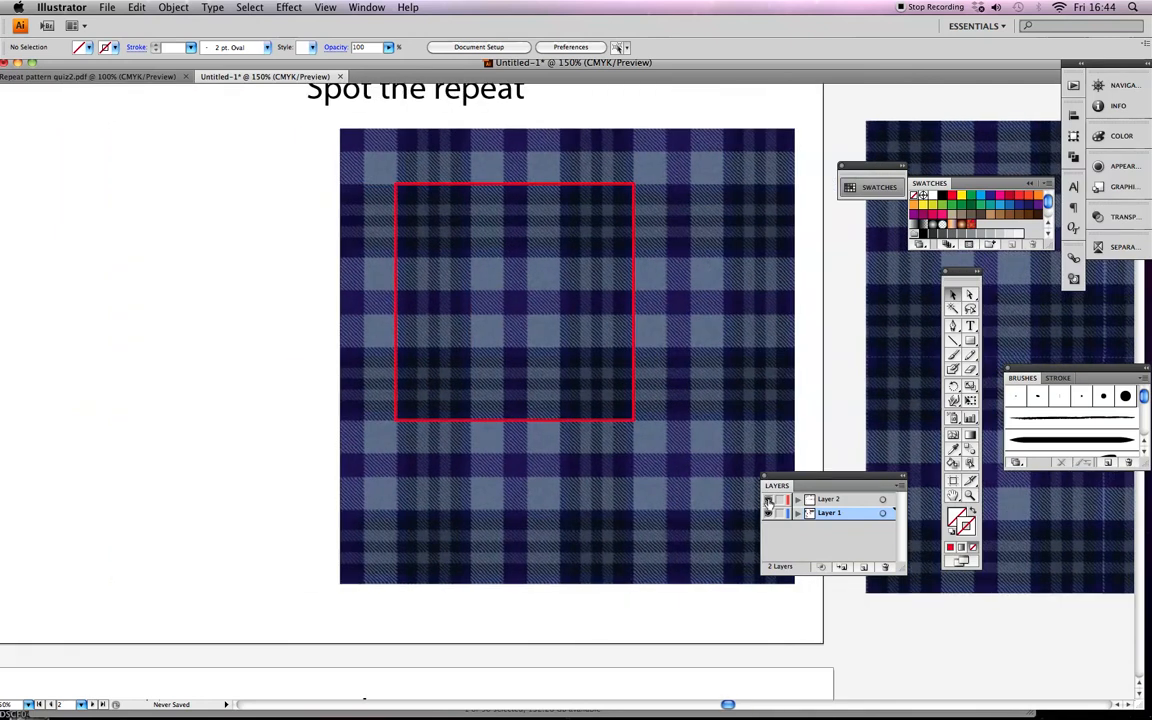
{"action": "left_click", "coordinate": [768, 500]}
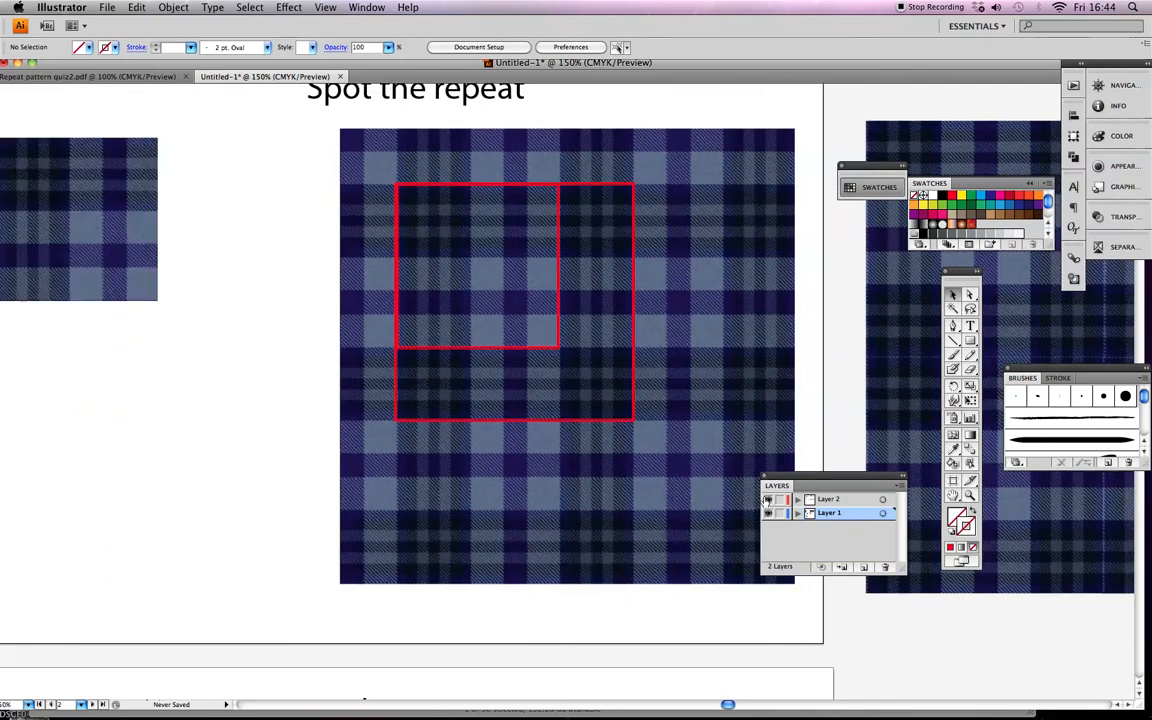
{"action": "left_click", "coordinate": [633, 260]}
{"action": "key", "text": "Delete"}
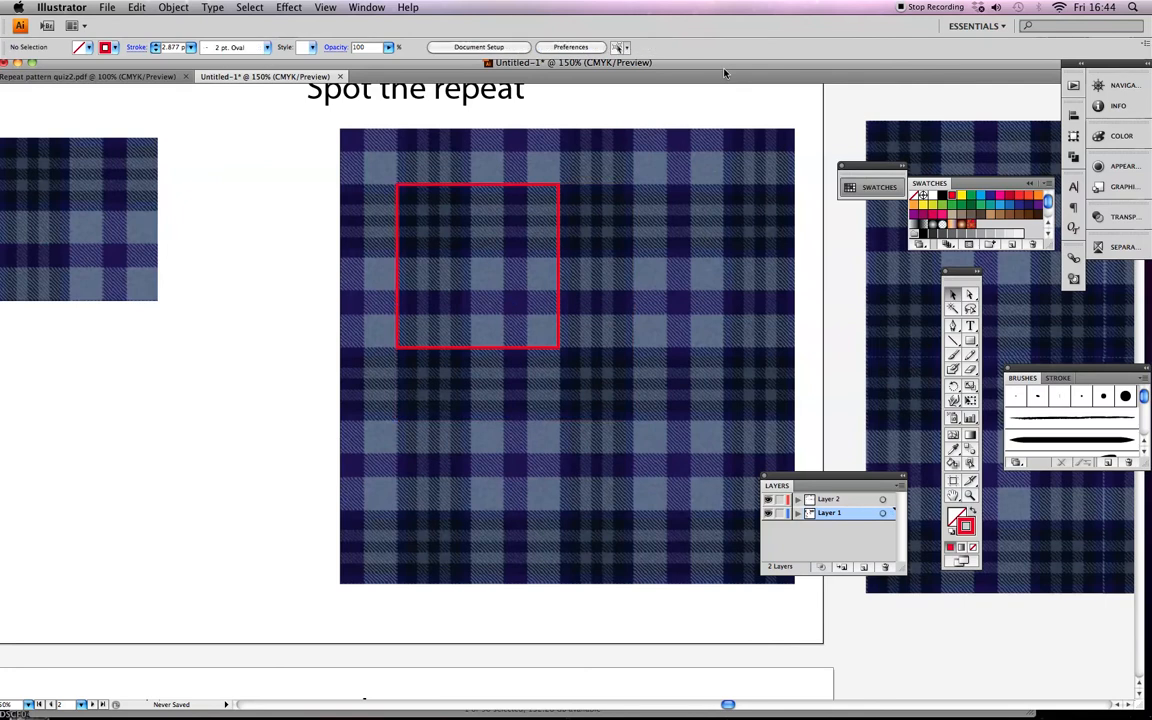
- Duplicate the small tartan tile below itself, and copy that column beside it to build a two-by-two repeat
{"action": "left_click_drag", "start_coordinate": [333, 332], "coordinate": [485, 351]}
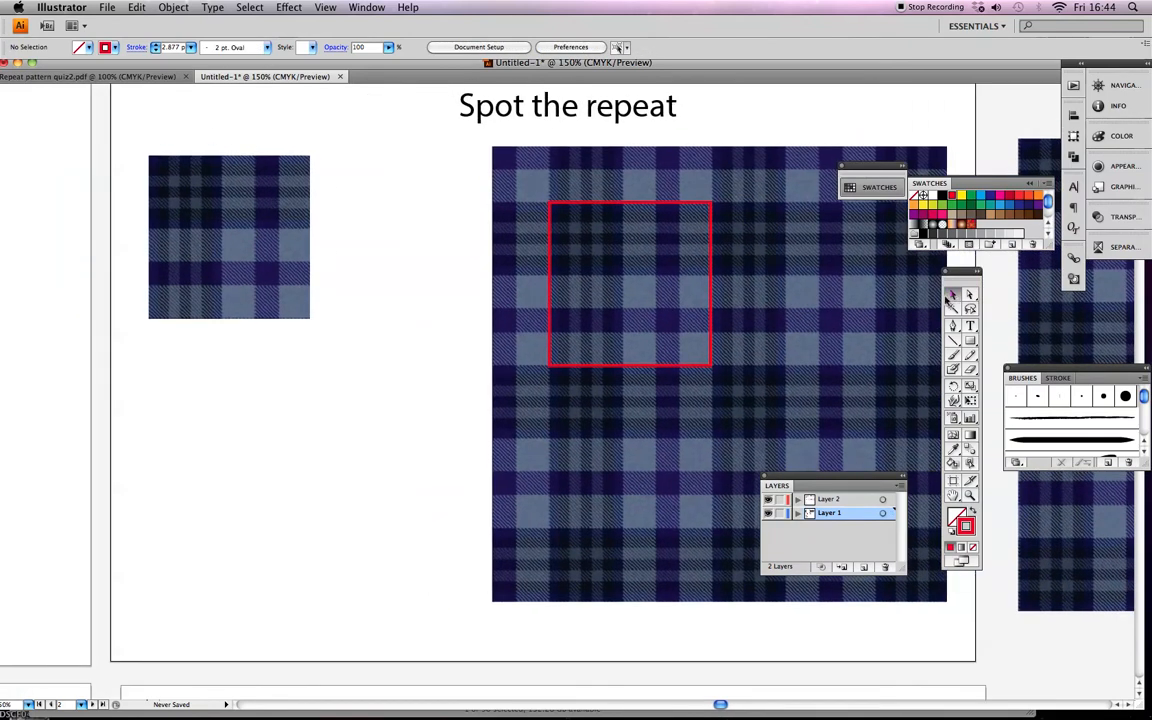
{"action": "left_click", "coordinate": [251, 232]}
{"action": "left_click_drag", "start_coordinate": [249, 226], "coordinate": [249, 391]}
{"action": "key", "text": "Down"}
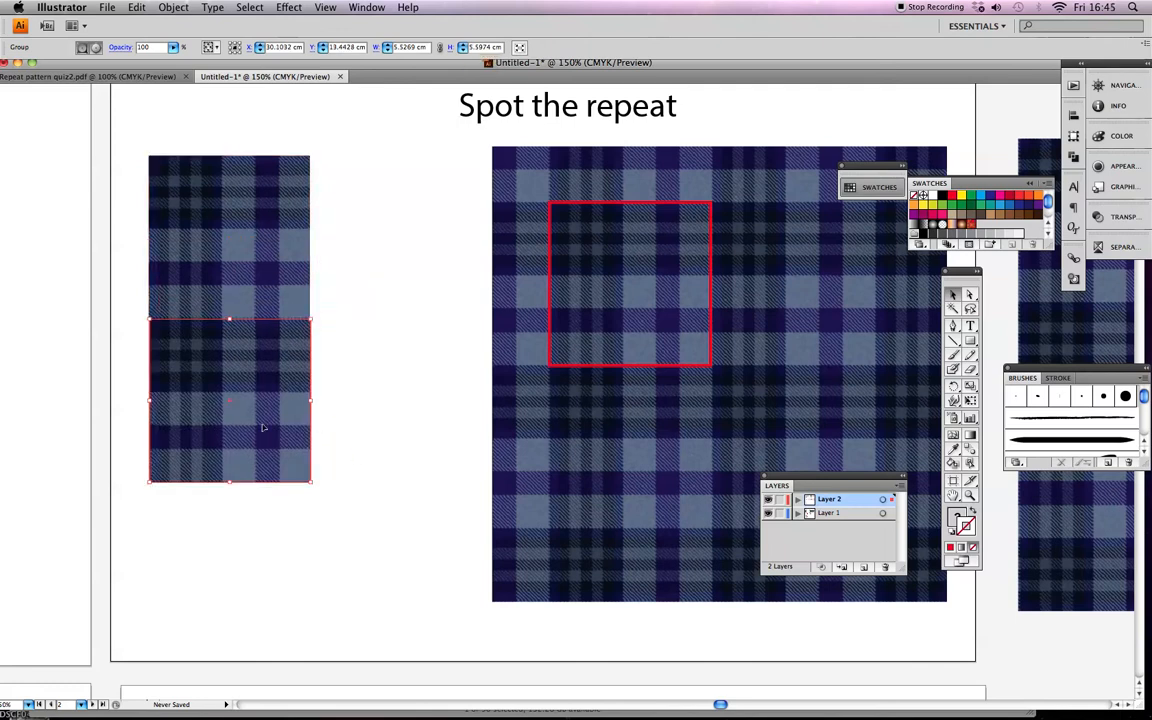
{"action": "left_click_drag", "start_coordinate": [364, 527], "coordinate": [355, 224]}
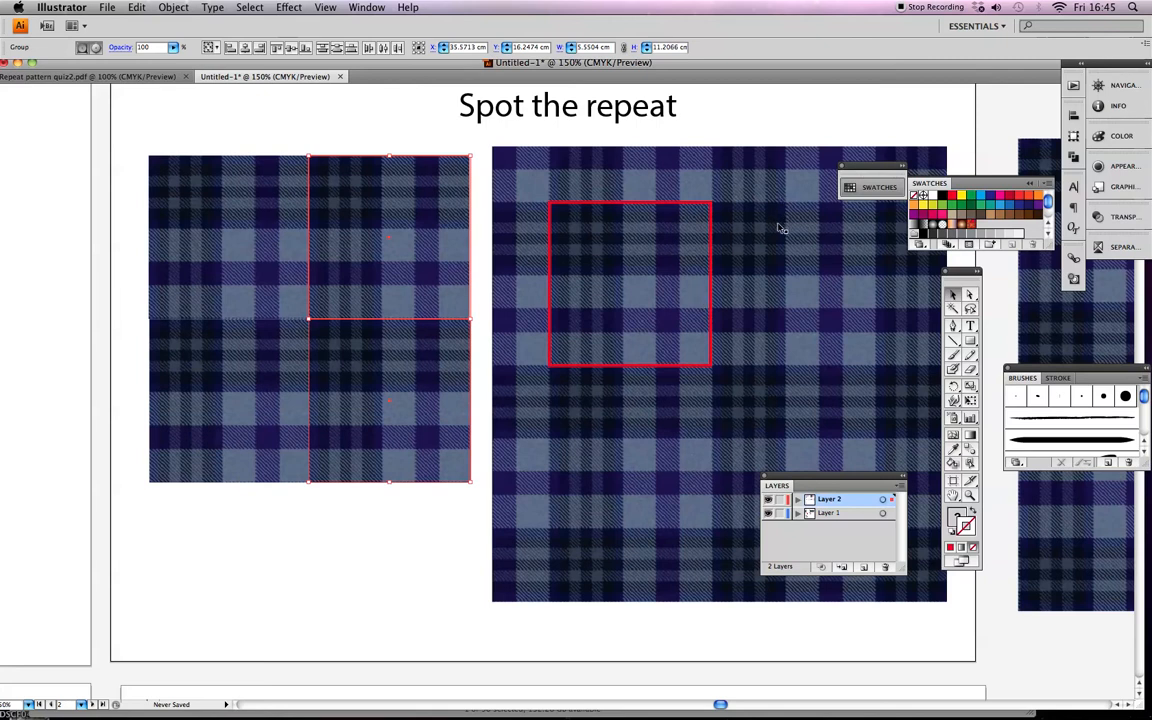
{"action": "left_click", "coordinate": [700, 110]}
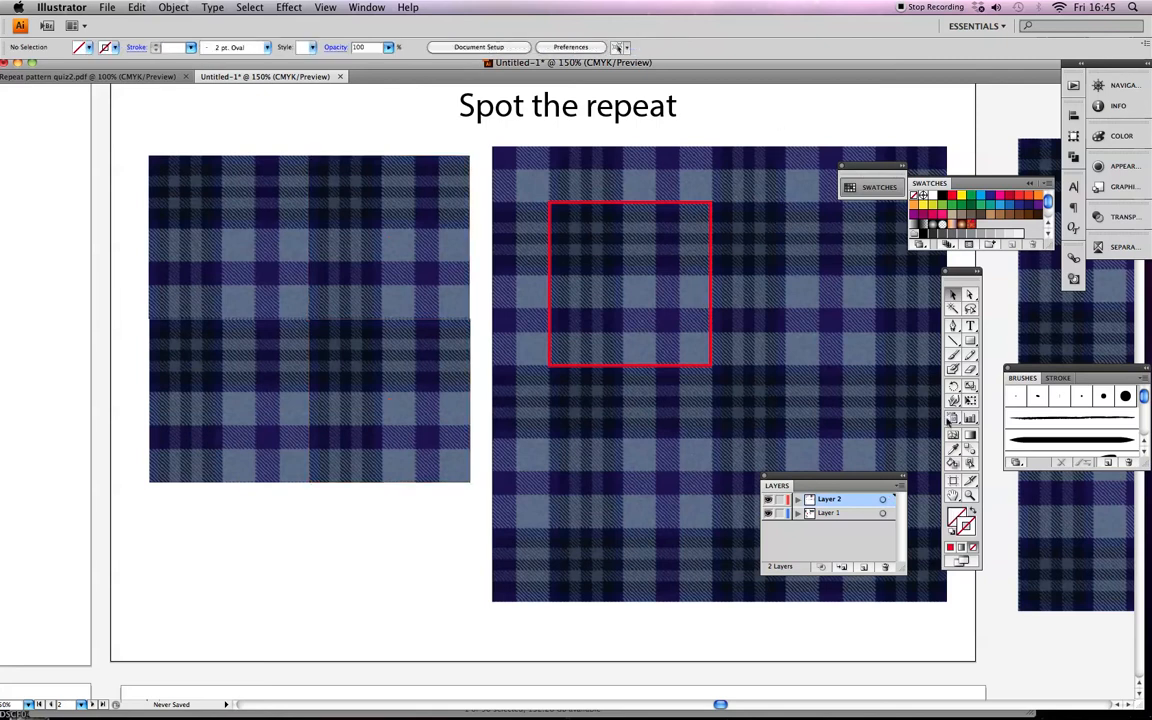
- Hide Layer 2, go to the vertical-stripe artboard, and make Layer 1 active and unlocked
{"action": "left_click", "coordinate": [768, 499]}
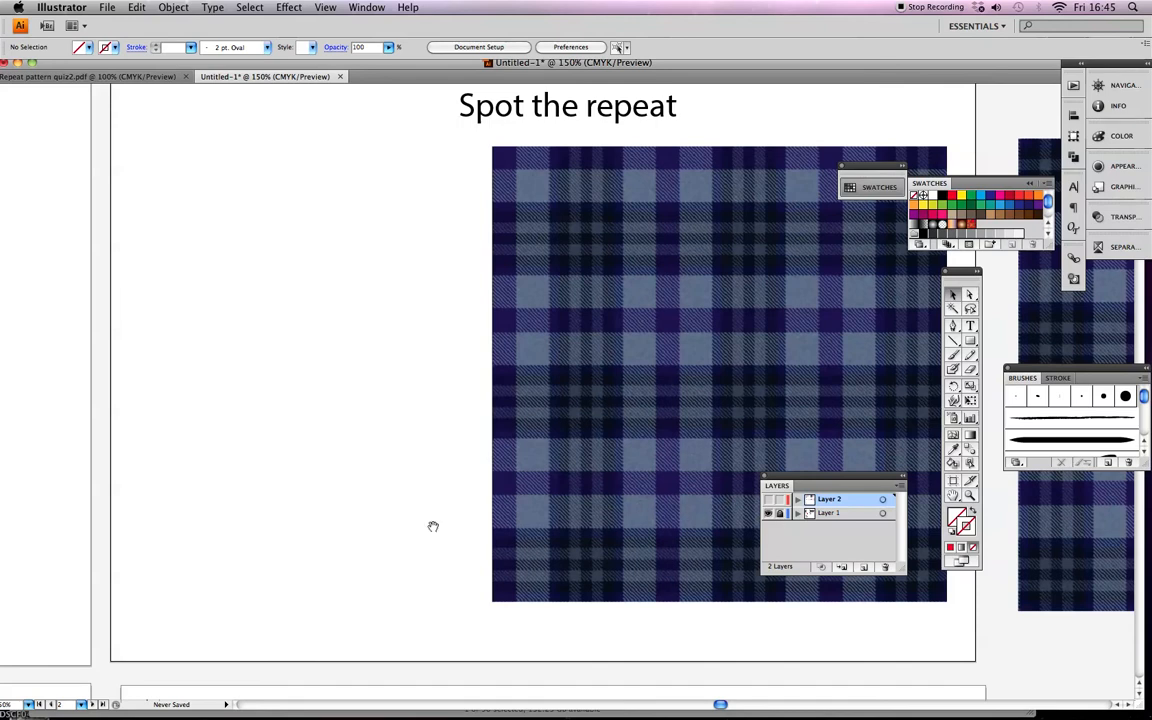
{"action": "scroll", "coordinate": [306, 527], "scroll_direction": "left", "scroll_amount": 5}
{"action": "scroll", "coordinate": [306, 527], "scroll_direction": "down", "scroll_amount": 2}
{"action": "scroll", "coordinate": [534, 519], "scroll_direction": "left", "scroll_amount": 5}
{"action": "scroll", "coordinate": [517, 514], "scroll_direction": "down", "scroll_amount": 4}
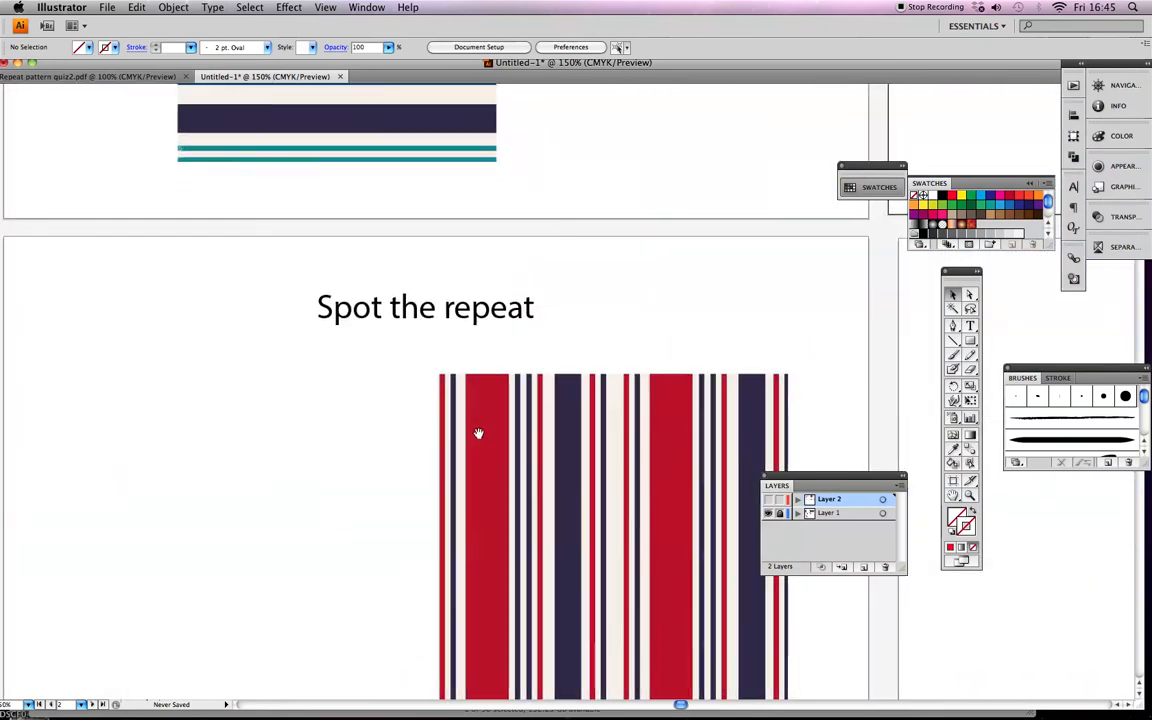
{"action": "scroll", "coordinate": [477, 415], "scroll_direction": "down", "scroll_amount": 4}
{"action": "scroll", "coordinate": [463, 380], "scroll_direction": "right", "scroll_amount": 2}
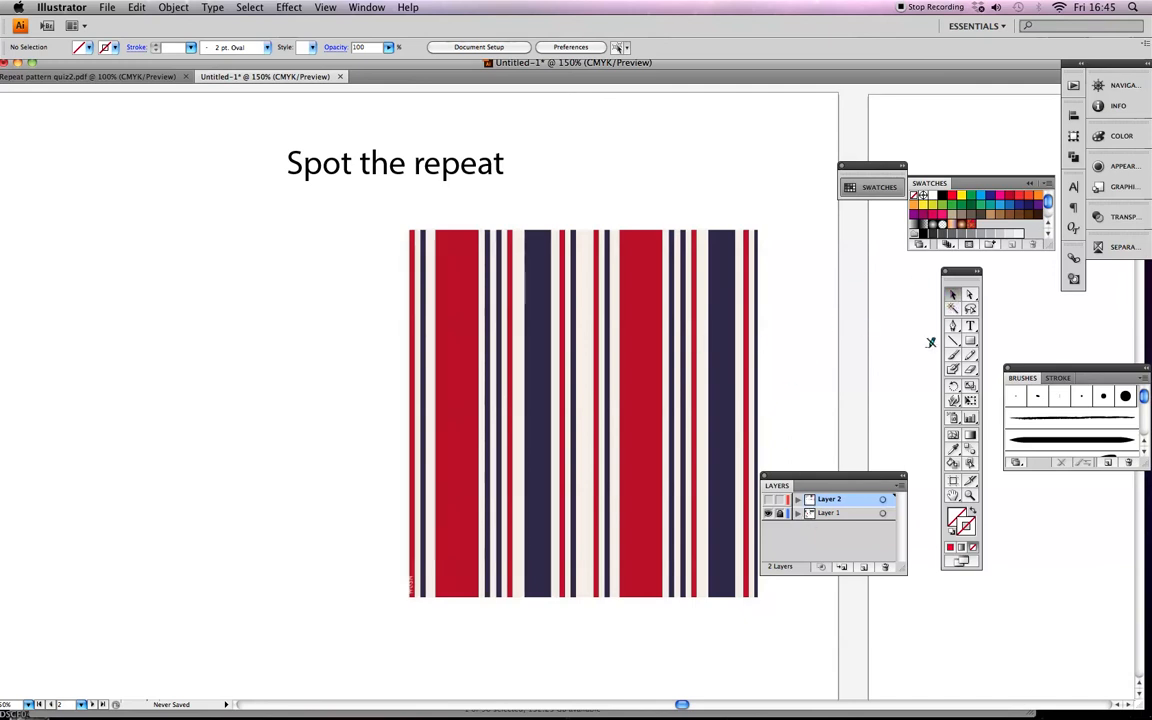
{"action": "left_click", "coordinate": [845, 513]}
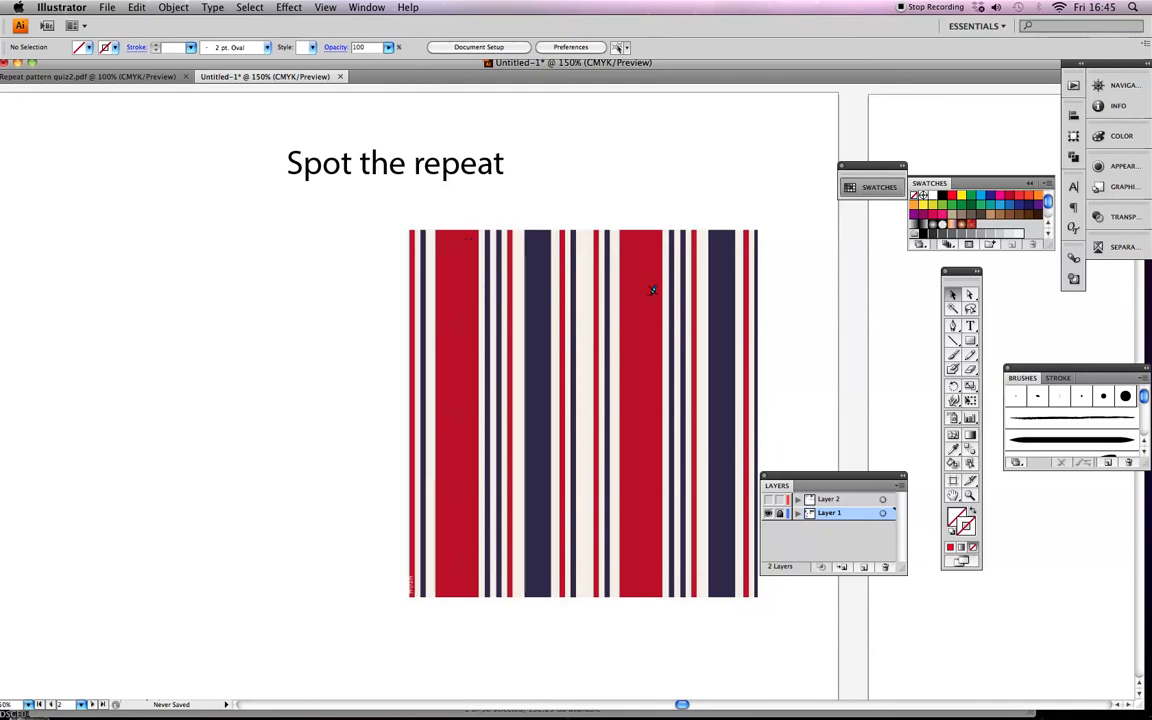
{"action": "left_click", "coordinate": [780, 516]}
- Zoom in to 300% on the red and navy vertical stripes and show Layer 2
{"action": "left_click", "coordinate": [969, 495]}
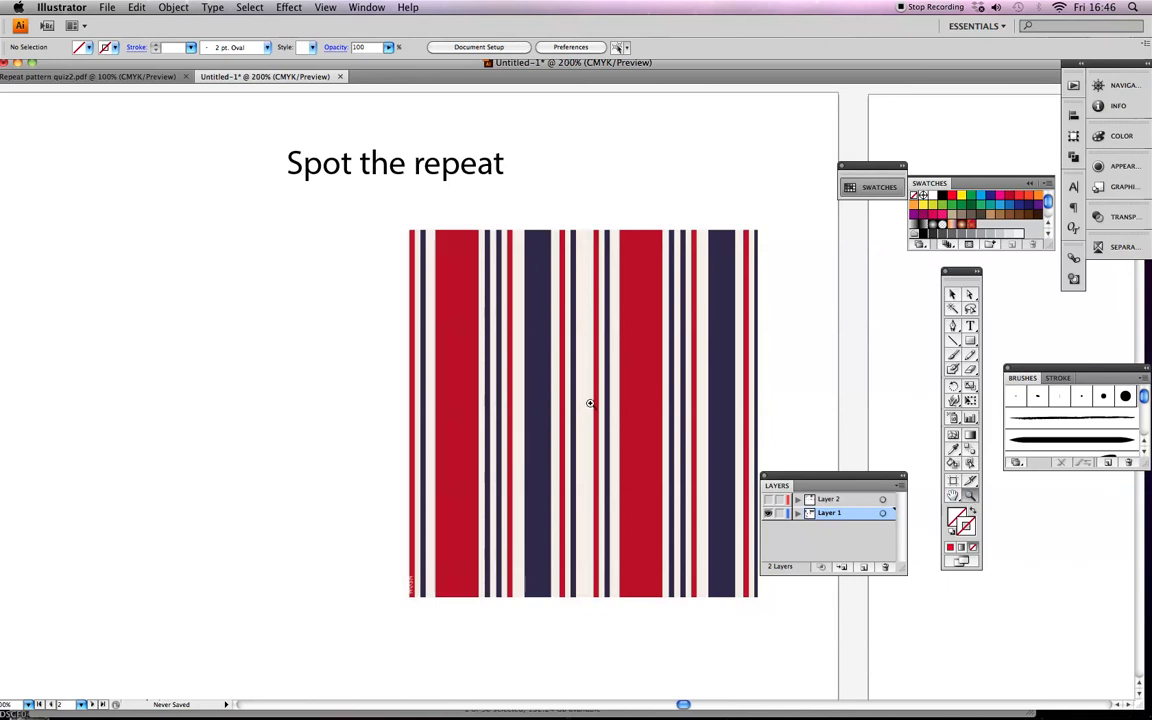
{"action": "left_click", "coordinate": [589, 401]}
{"action": "left_click", "coordinate": [615, 321]}
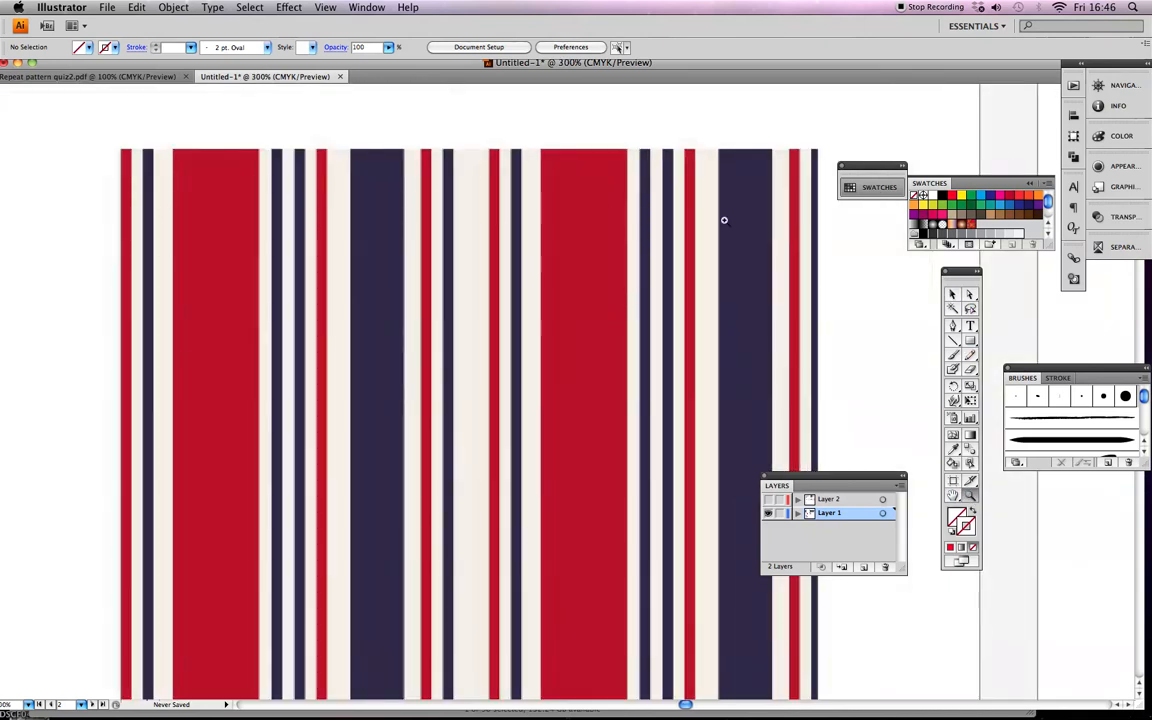
{"action": "left_click", "coordinate": [769, 499]}
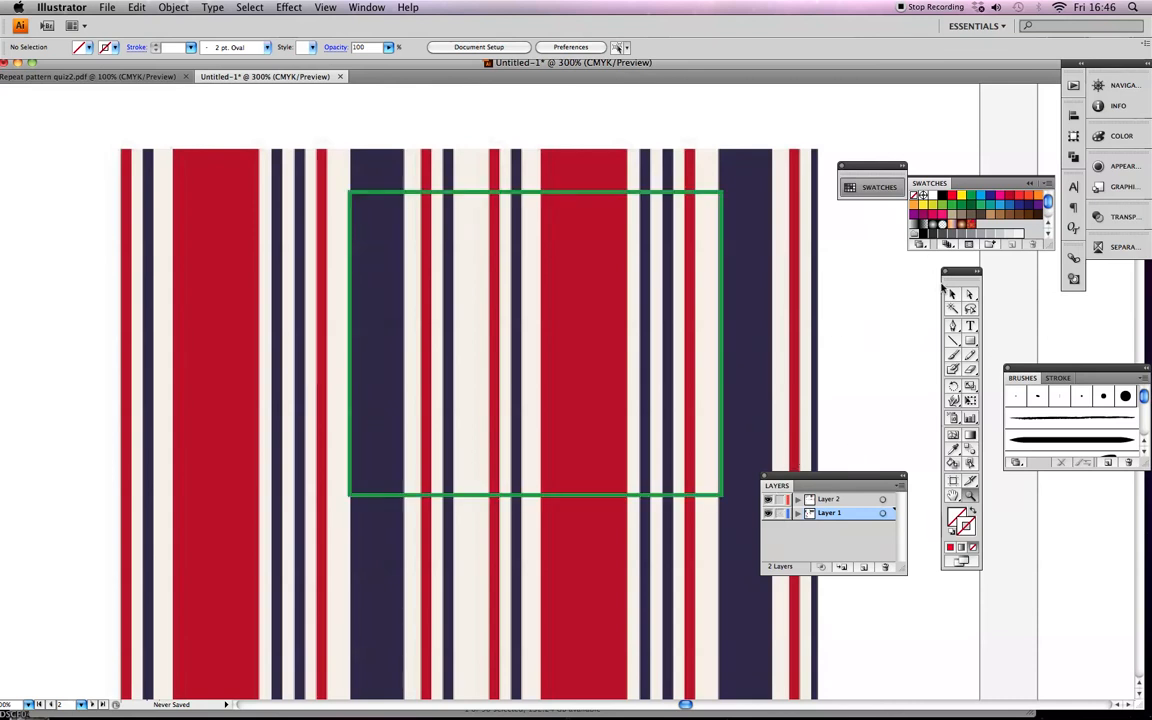
- Move the green frame to start at the first wide red stripe and narrow it to about 6.3 cm
{"action": "key", "text": "v"}
{"action": "left_click", "coordinate": [603, 195]}
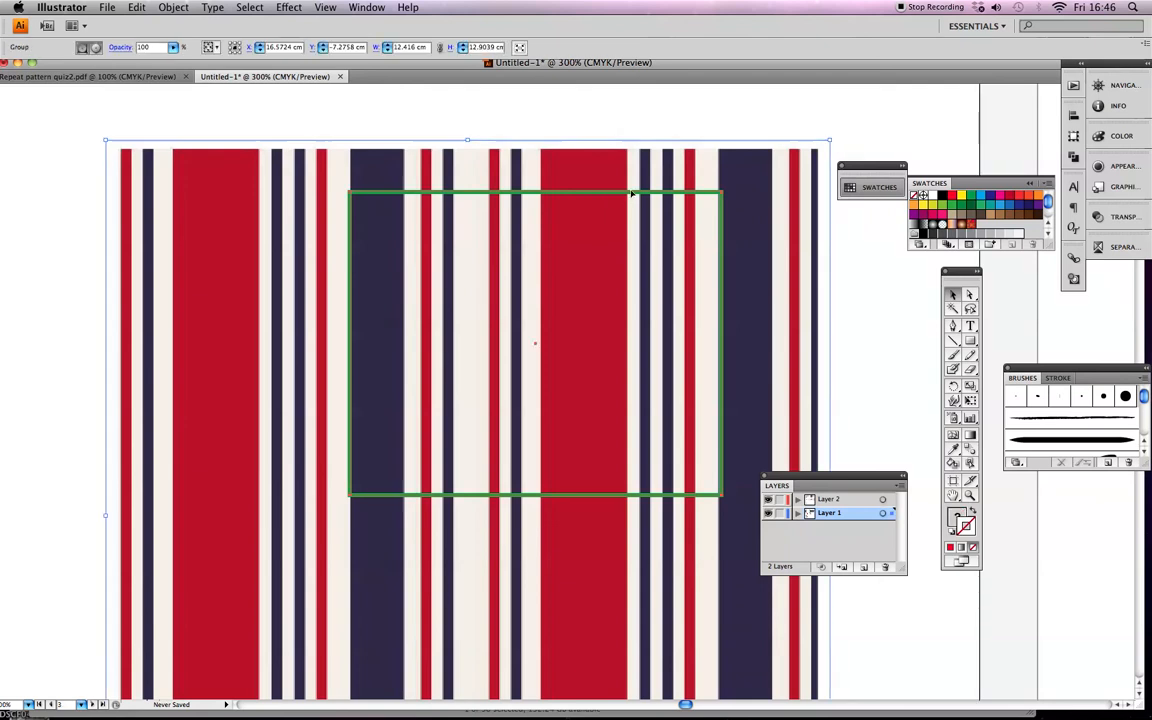
{"action": "left_click", "coordinate": [644, 194]}
{"action": "left_click_drag", "start_coordinate": [644, 196], "coordinate": [463, 192]}
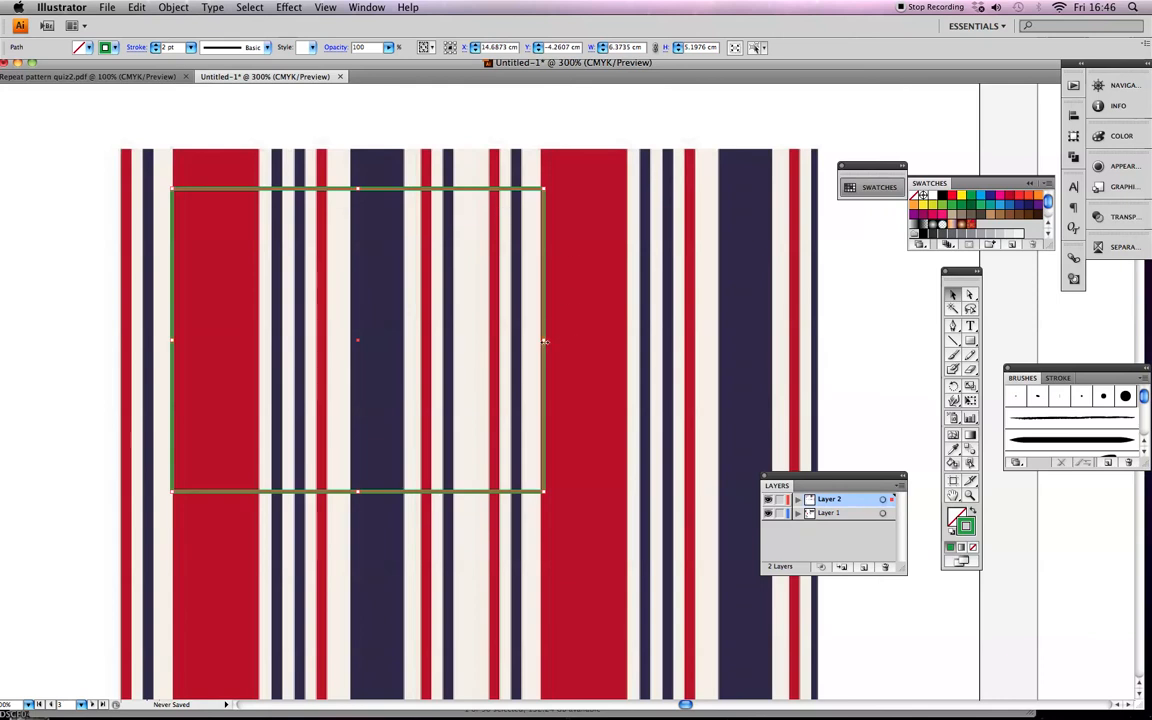
{"action": "key", "text": "super+shift+a"}
{"action": "left_click_drag", "start_coordinate": [544, 342], "coordinate": [538, 342]}
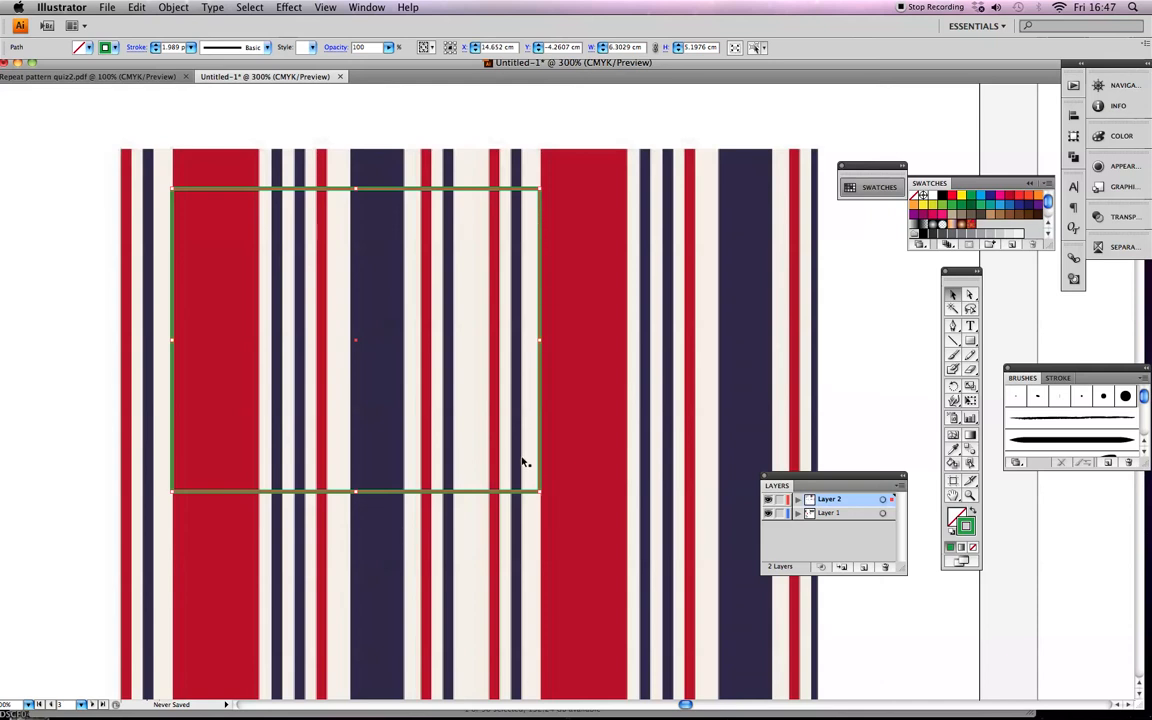
- Move the green frame to start just after the first wide red stripe, and widen it to about 6.36 cm
{"action": "double_click", "coordinate": [357, 341]}
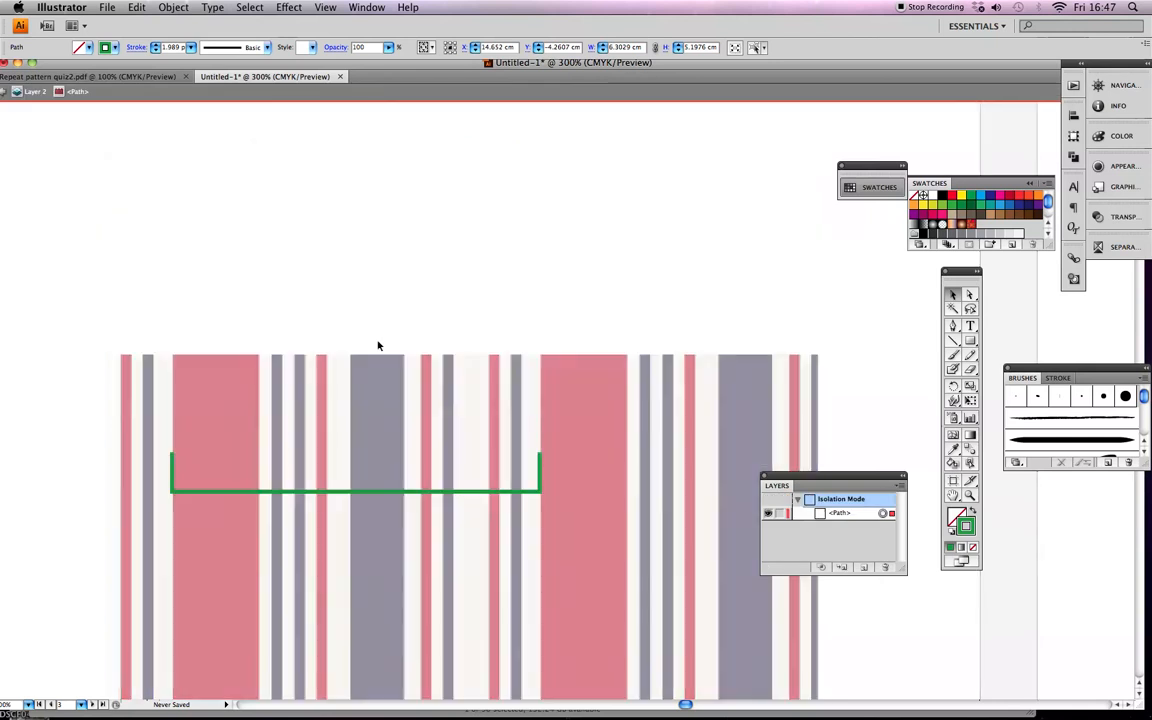
{"action": "double_click", "coordinate": [618, 248]}
{"action": "left_click_drag", "start_coordinate": [492, 189], "coordinate": [589, 206]}
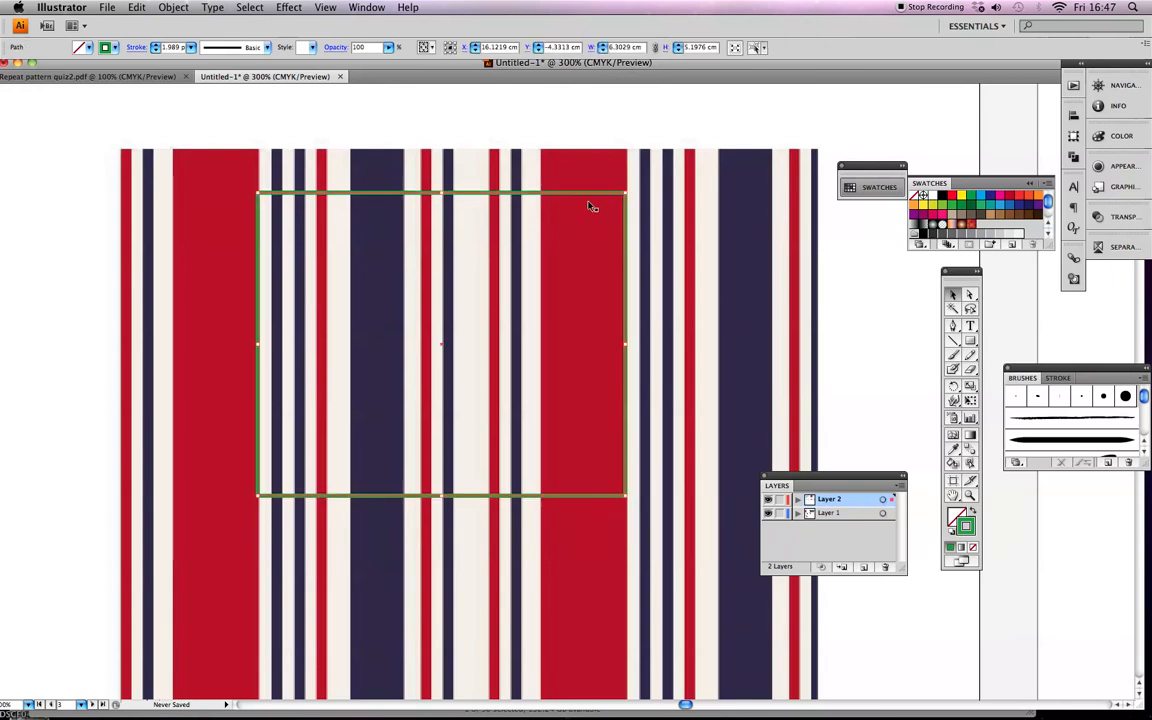
{"action": "left_click_drag", "start_coordinate": [627, 342], "coordinate": [641, 337]}
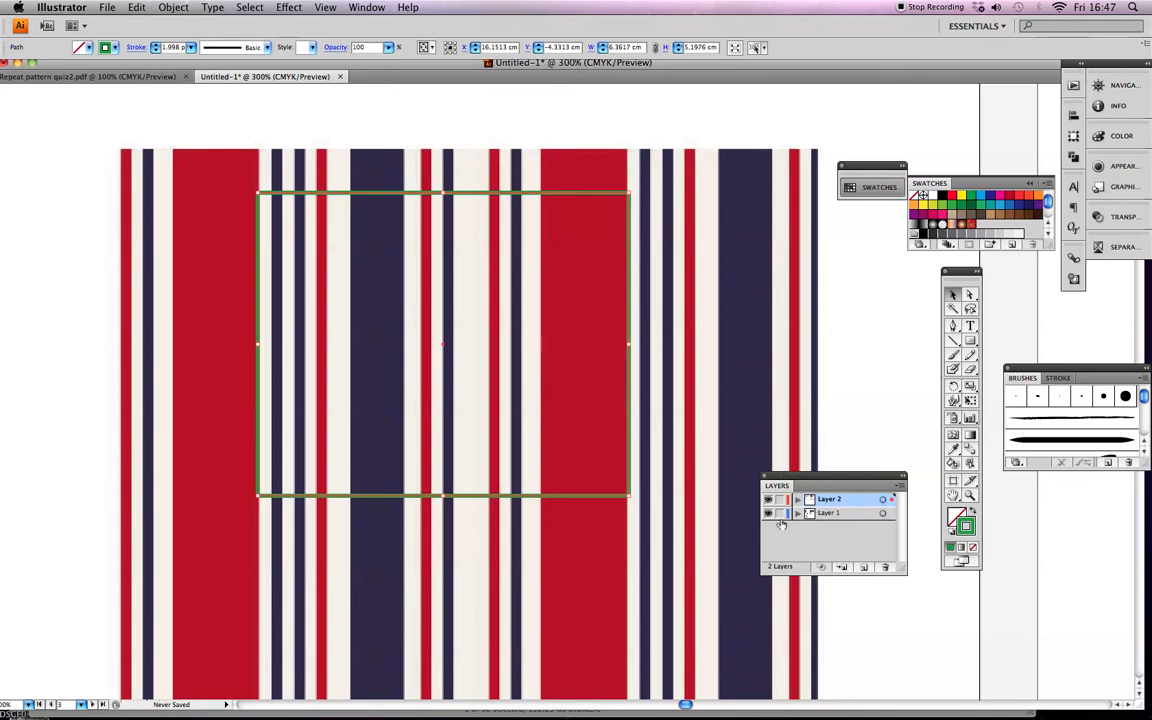
- Duplicate the red and navy striped tile directly below itself, and copy the stacked pair beside it to build a two-by-two repeat
{"action": "scroll", "coordinate": [345, 411], "scroll_direction": "left", "scroll_amount": 8}
{"action": "scroll", "coordinate": [448, 426], "scroll_direction": "left", "scroll_amount": 10}
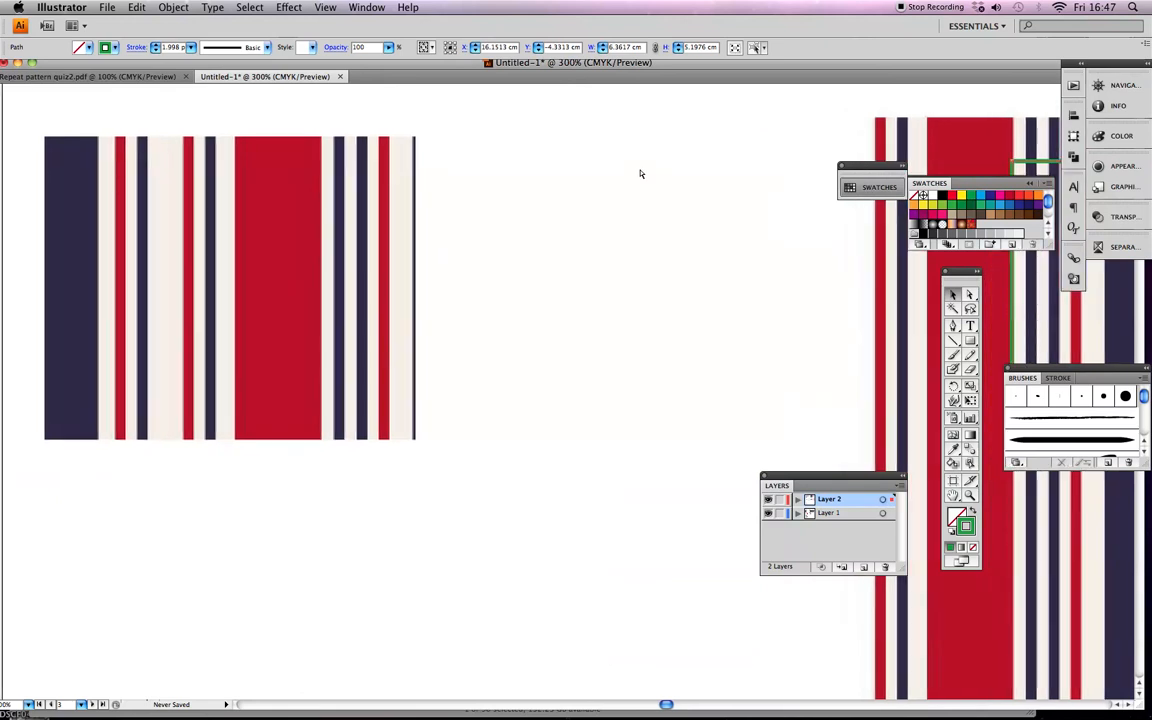
{"action": "key", "text": "super+minus"}
{"action": "key", "text": "super+minus"}
{"action": "left_click", "coordinate": [951, 296]}
{"action": "left_click", "coordinate": [437, 346]}
{"action": "left_click_drag", "start_coordinate": [437, 346], "coordinate": [437, 481]}
{"action": "left_click", "coordinate": [581, 422]}
{"action": "left_click_drag", "start_coordinate": [330, 240], "coordinate": [458, 514]}
{"action": "left_click_drag", "start_coordinate": [398, 411], "coordinate": [585, 412]}
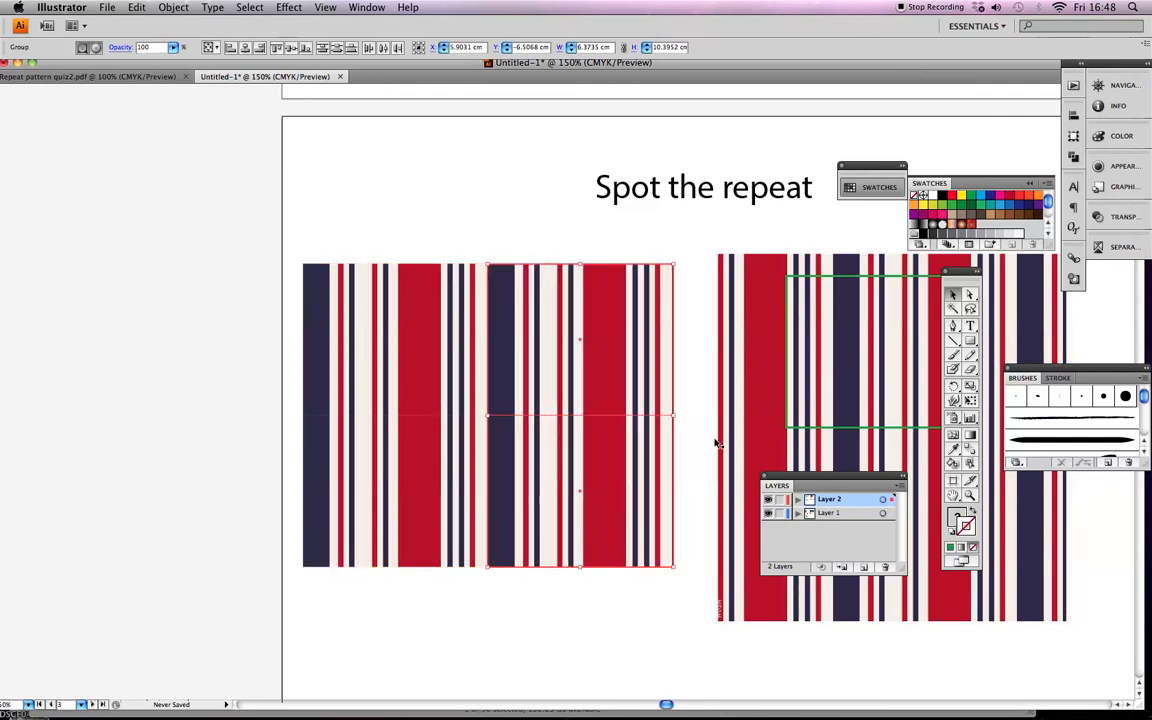
- Deselect the tiles, go to the multicoloured check artboard with Layer 2 hidden, and show Layer 2 again there
{"action": "scroll", "coordinate": [716, 443], "scroll_direction": "right", "scroll_amount": 5}
{"action": "scroll", "coordinate": [716, 443], "scroll_direction": "down", "scroll_amount": 2}
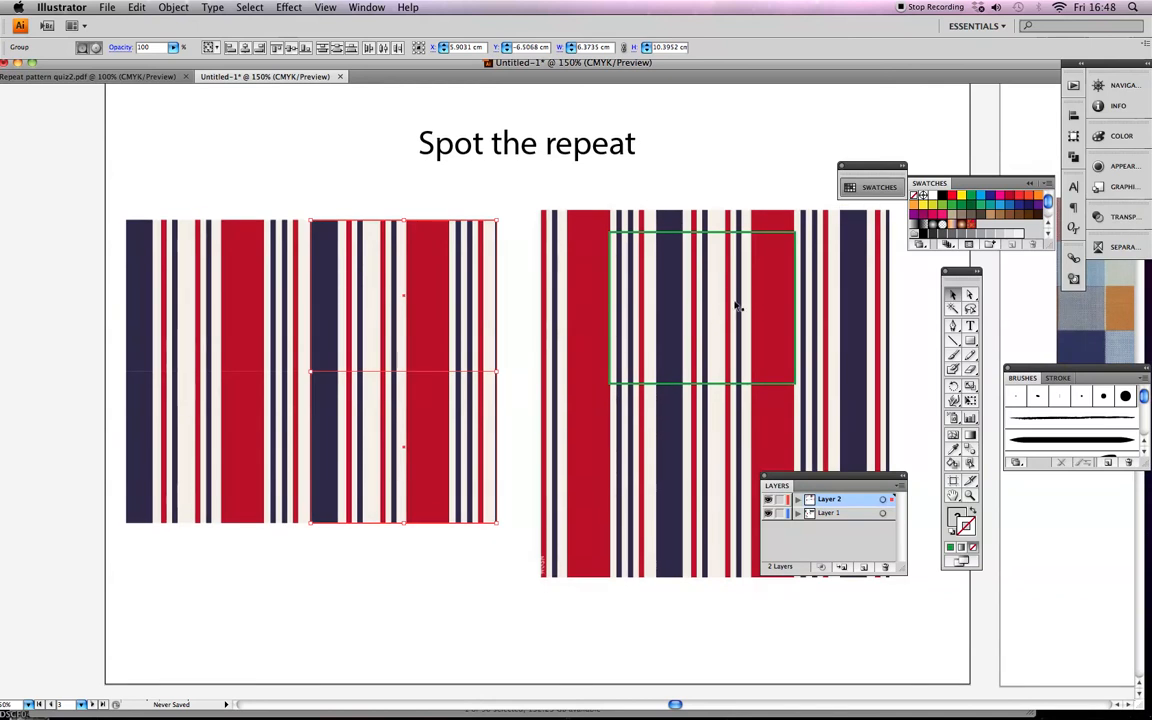
{"action": "left_click", "coordinate": [740, 164]}
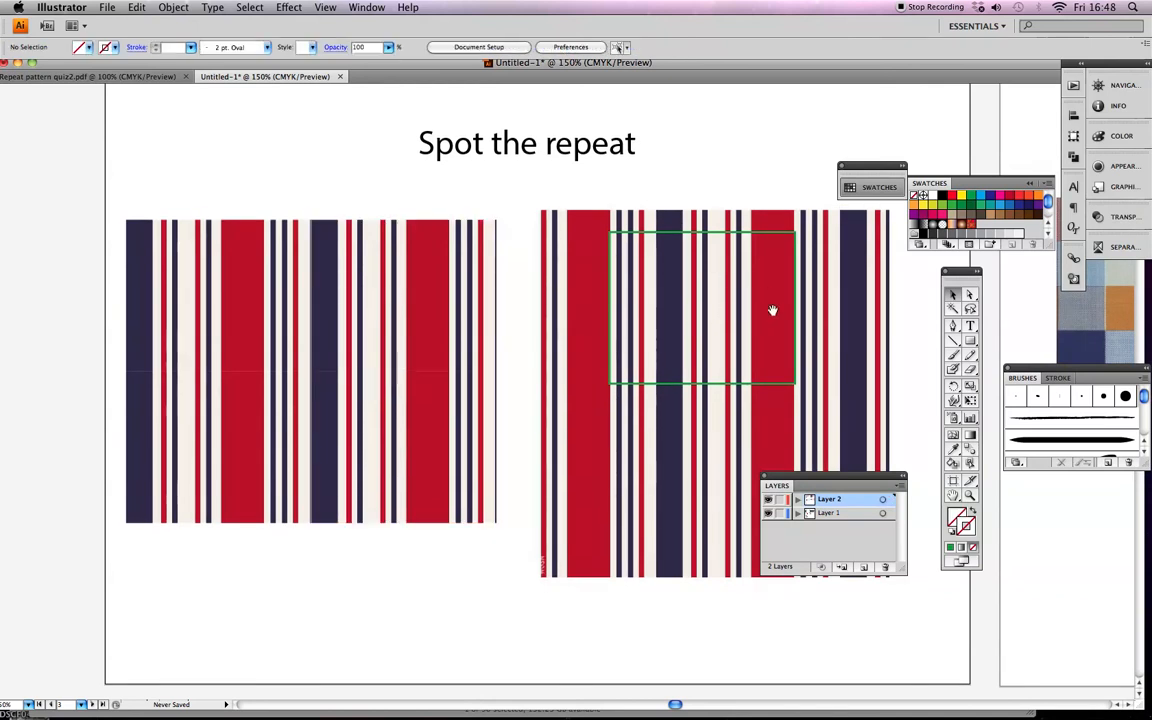
{"action": "left_click", "coordinate": [769, 500]}
{"action": "left_click_drag", "start_coordinate": [800, 336], "coordinate": [707, 421]}
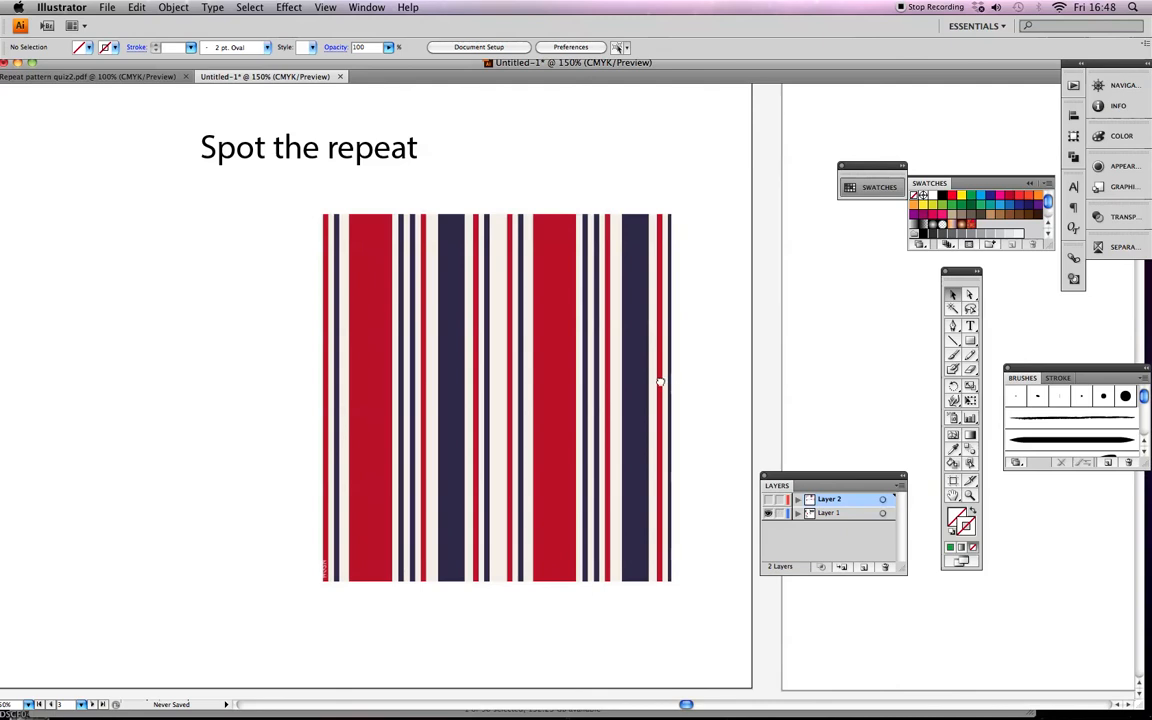
{"action": "scroll", "coordinate": [660, 382], "scroll_direction": "right", "scroll_amount": 15}
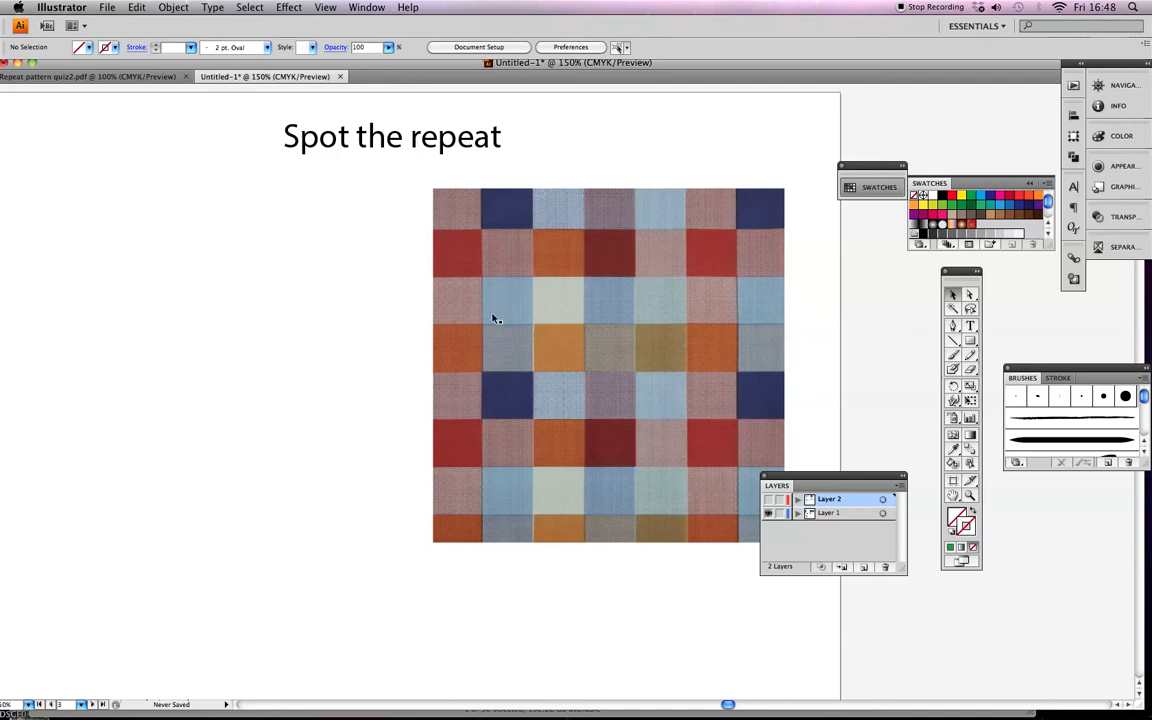
{"action": "left_click", "coordinate": [767, 499]}
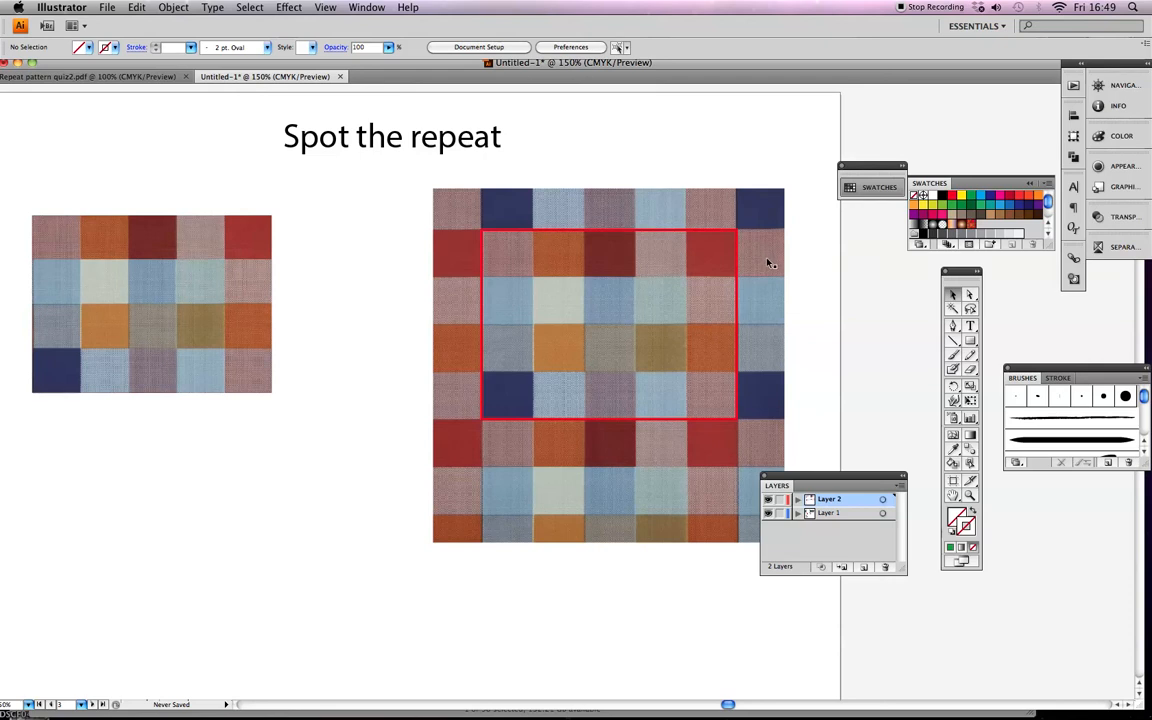
- Hide Layer 2 and go to the rainbow chevron artboard
{"action": "left_click", "coordinate": [768, 500]}
{"action": "left_click_drag", "start_coordinate": [353, 519], "coordinate": [613, 403]}
{"action": "left_click_drag", "start_coordinate": [298, 482], "coordinate": [477, 371]}
{"action": "left_click_drag", "start_coordinate": [434, 482], "coordinate": [518, 383]}
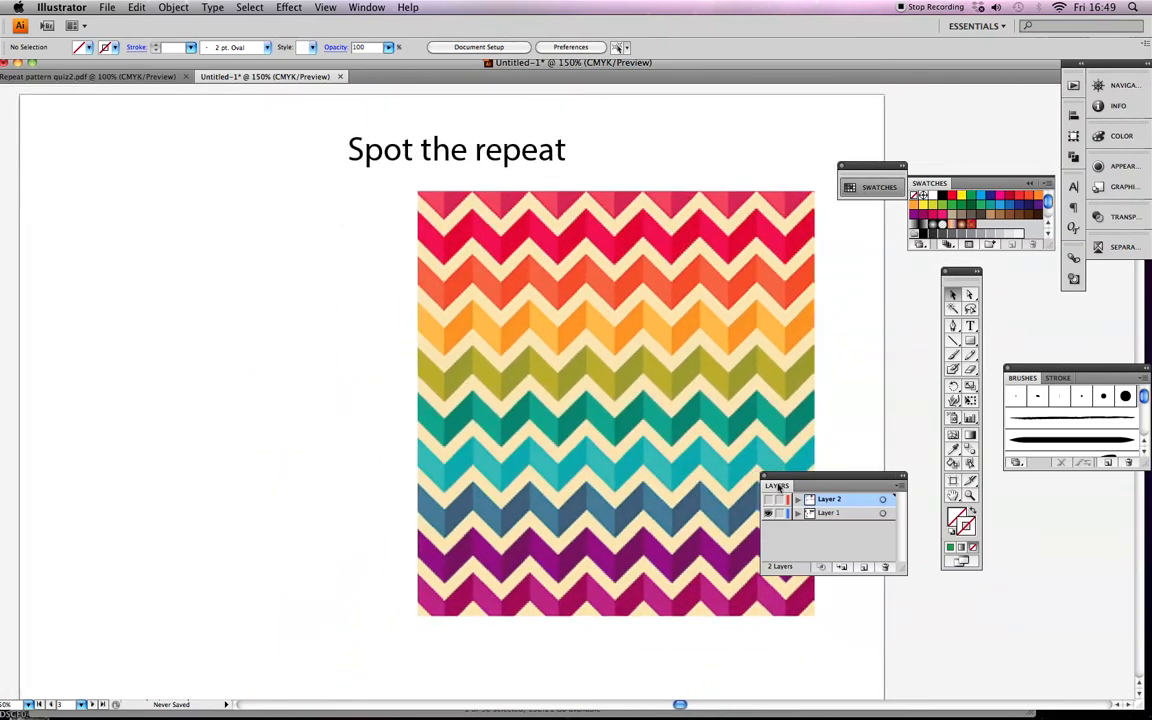
- Move the Layers panel clear of the chevron artwork and show Layer 2
{"action": "left_click_drag", "start_coordinate": [797, 478], "coordinate": [879, 212]}
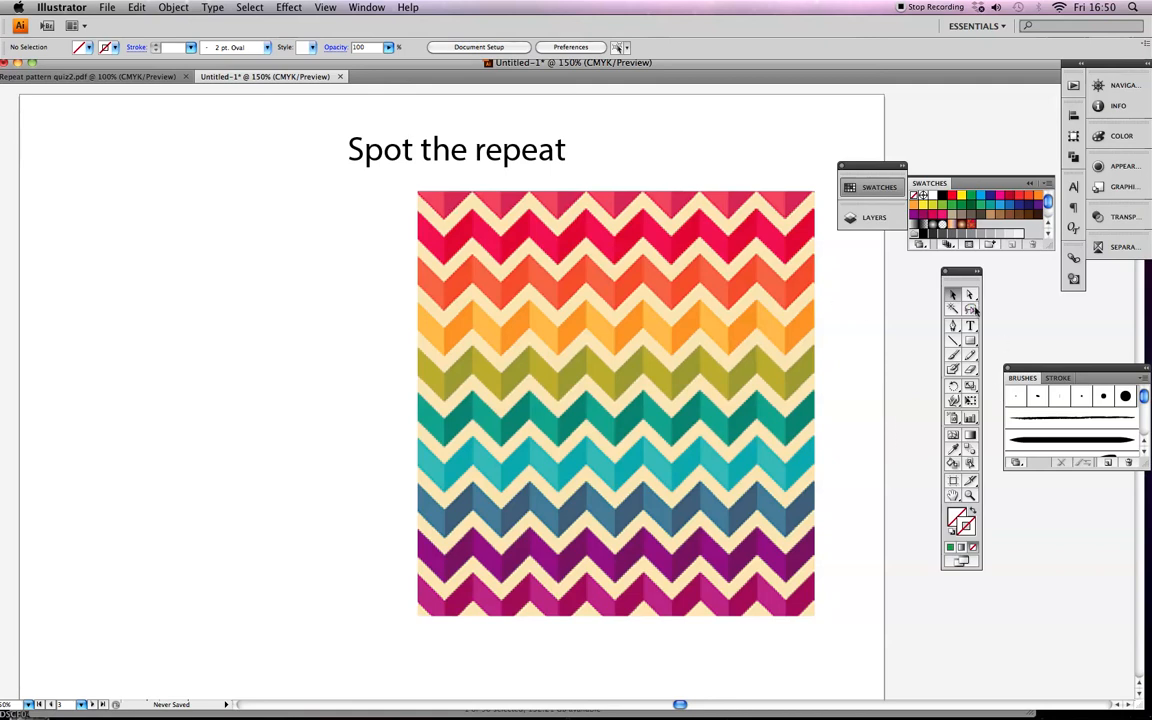
{"action": "left_click", "coordinate": [878, 221]}
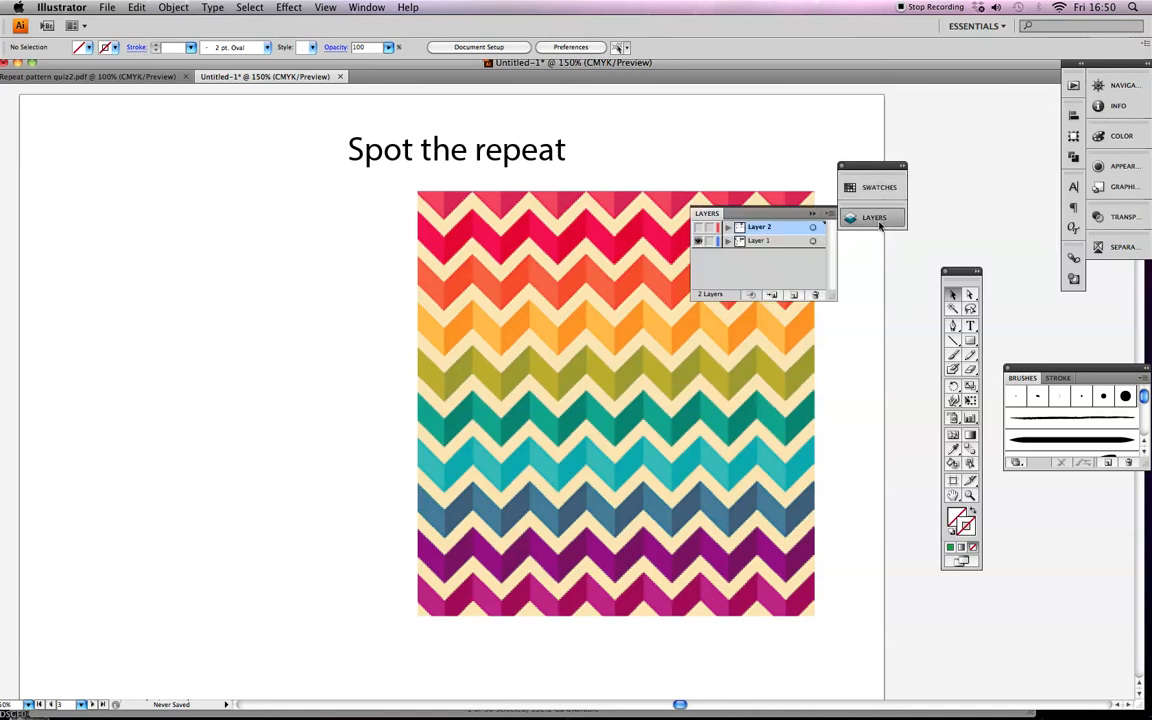
{"action": "left_click_drag", "start_coordinate": [705, 219], "coordinate": [861, 316]}
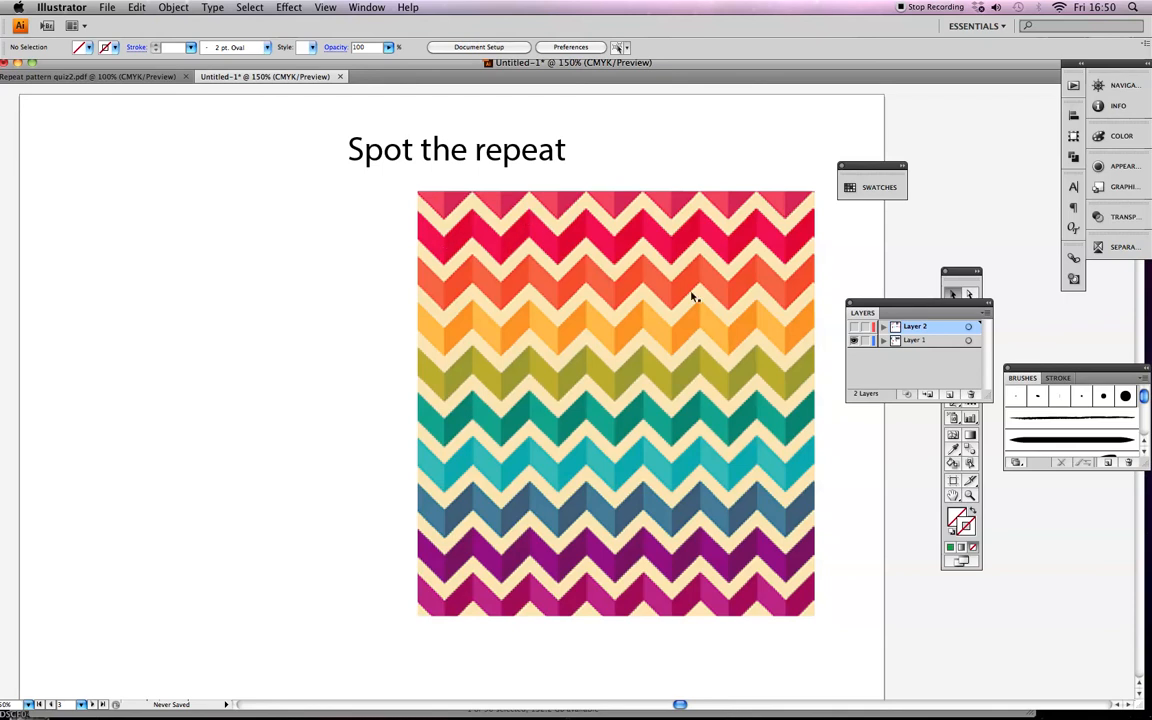
{"action": "left_click", "coordinate": [855, 326]}
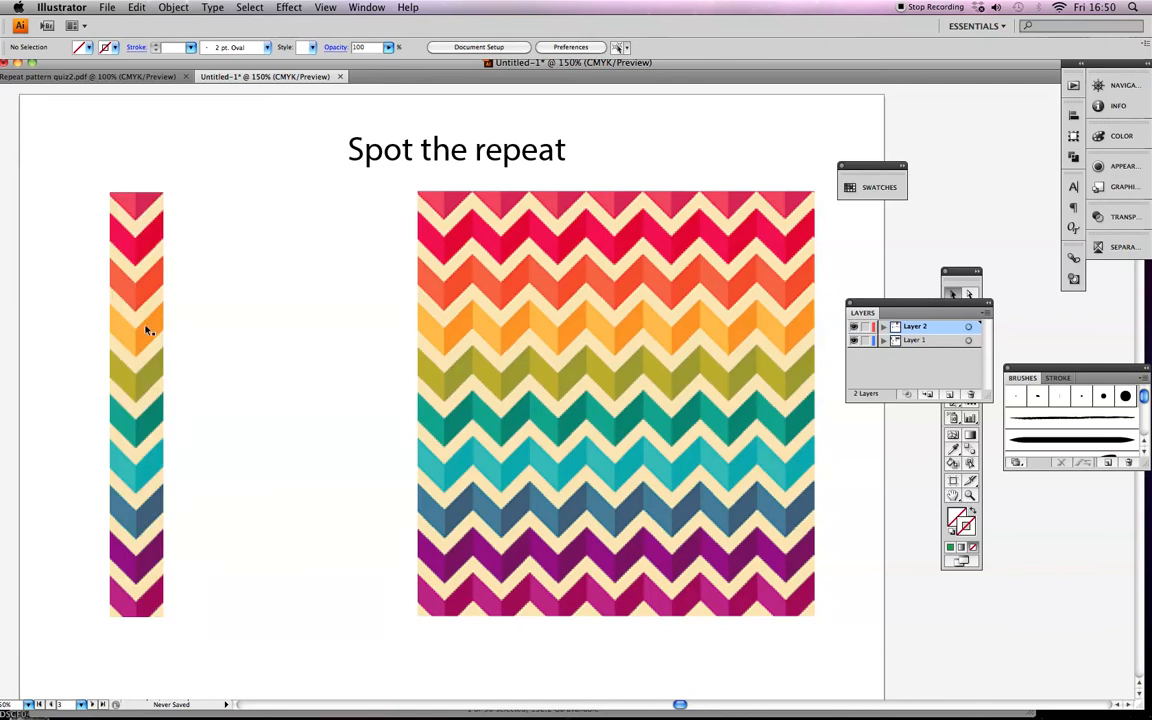
- Shift the narrow chevron strip closer to the artboard's edge, and place two copies side by side against it
{"action": "left_click_drag", "start_coordinate": [142, 313], "coordinate": [108, 315]}
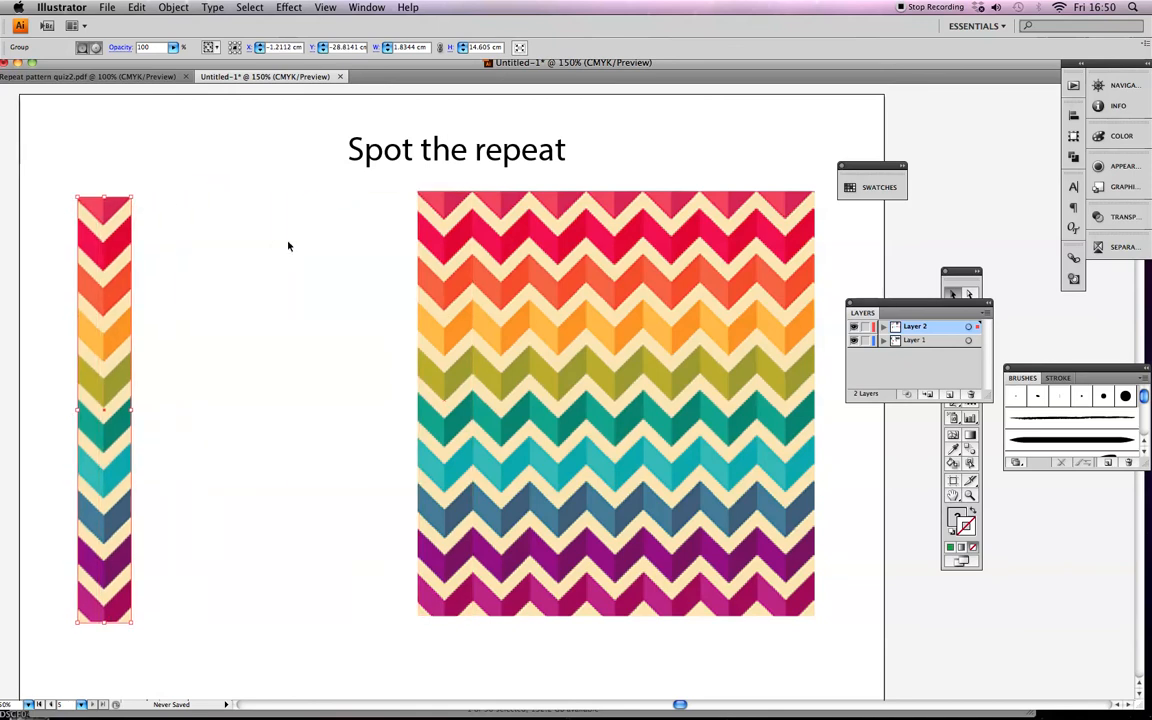
{"action": "left_click", "coordinate": [952, 293]}
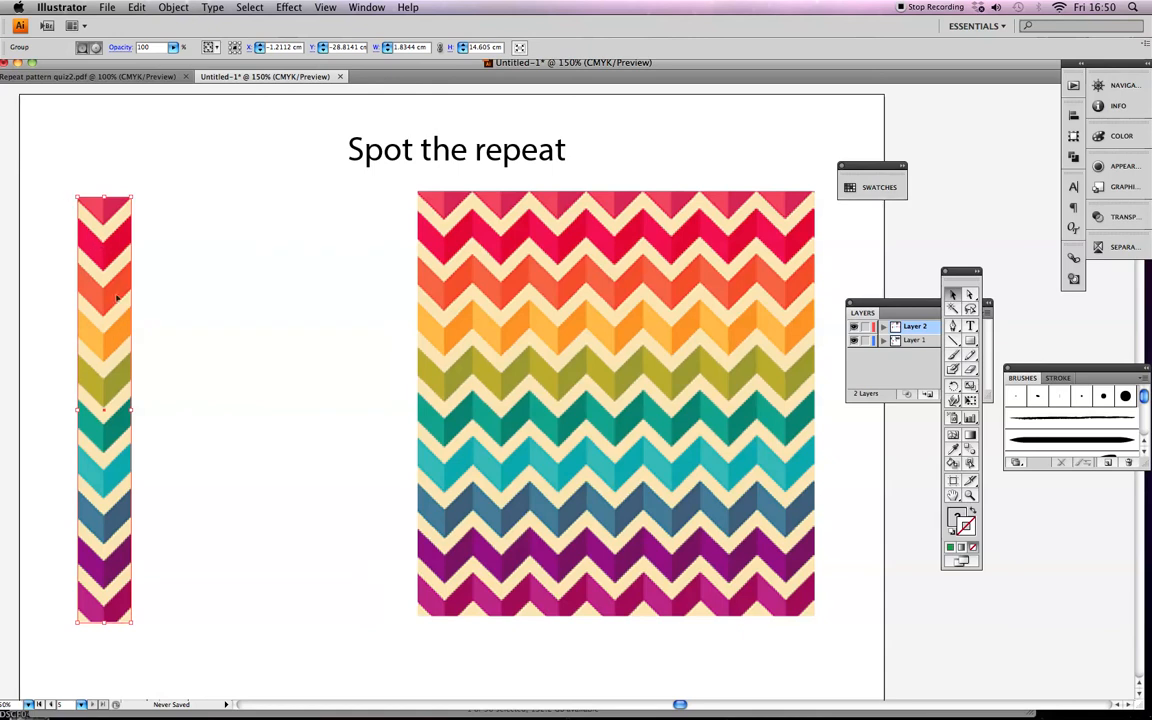
{"action": "left_click_drag", "start_coordinate": [104, 305], "coordinate": [215, 318]}
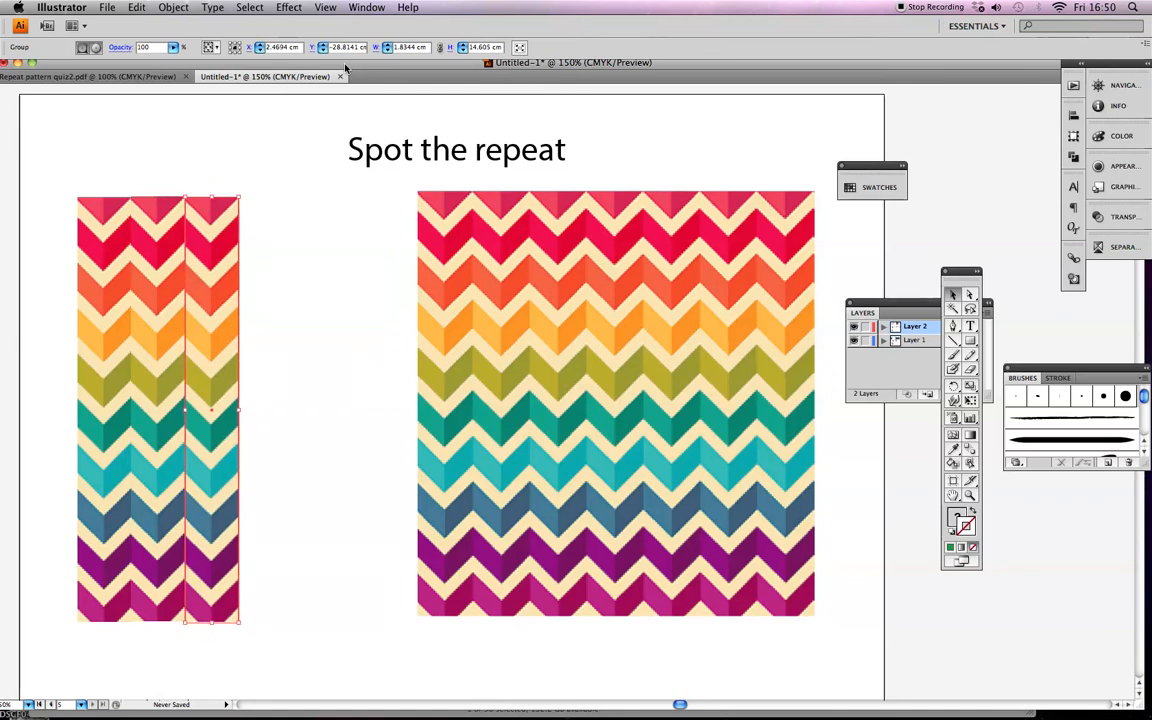
{"action": "left_click", "coordinate": [315, 246]}
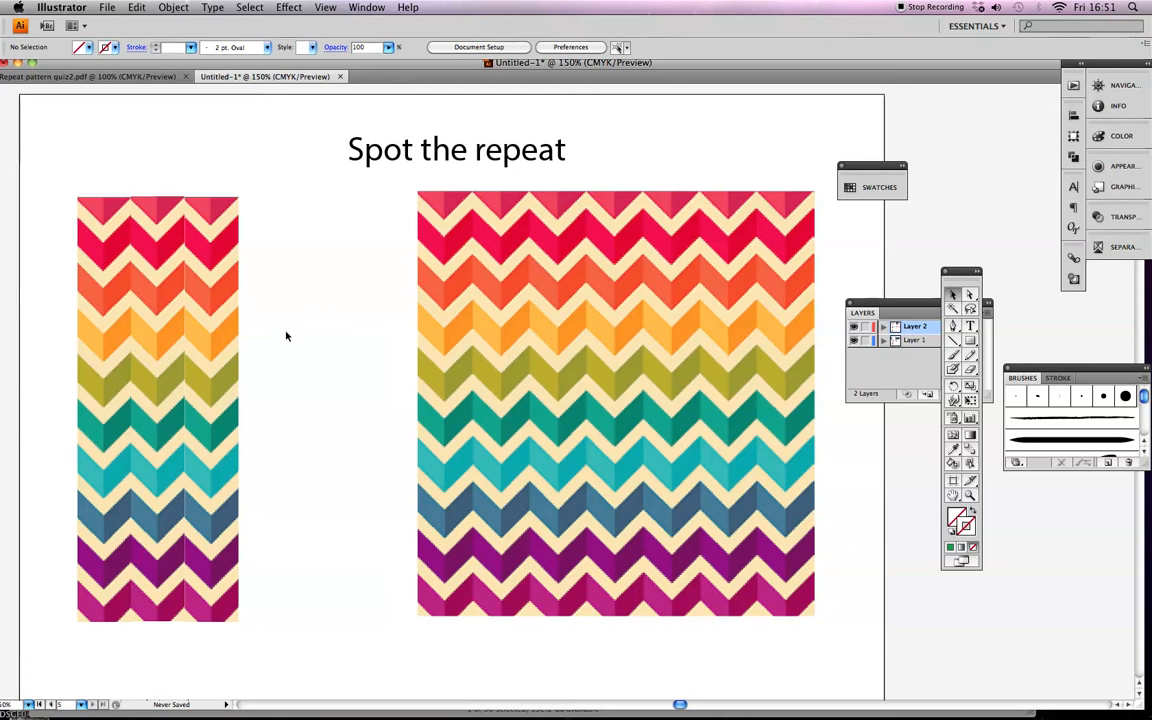
- Select the three chevron strips and duplicate them as a block directly below
{"action": "left_click_drag", "start_coordinate": [288, 345], "coordinate": [334, 291]}
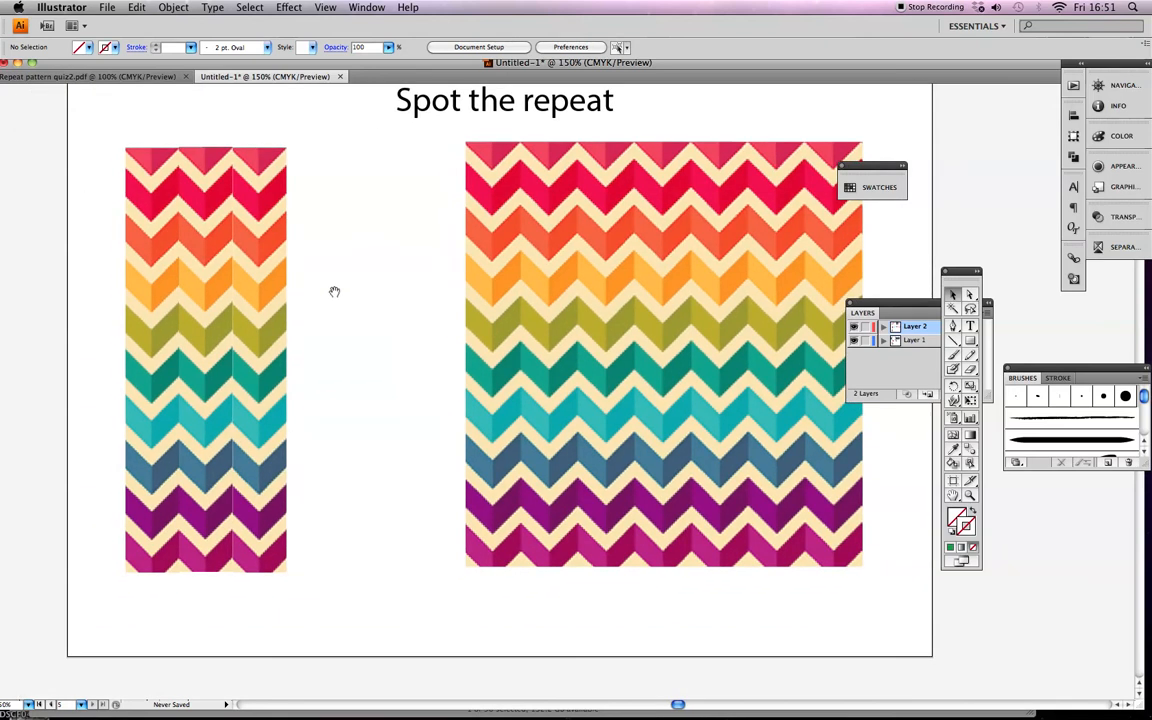
{"action": "left_click_drag", "start_coordinate": [84, 132], "coordinate": [375, 592]}
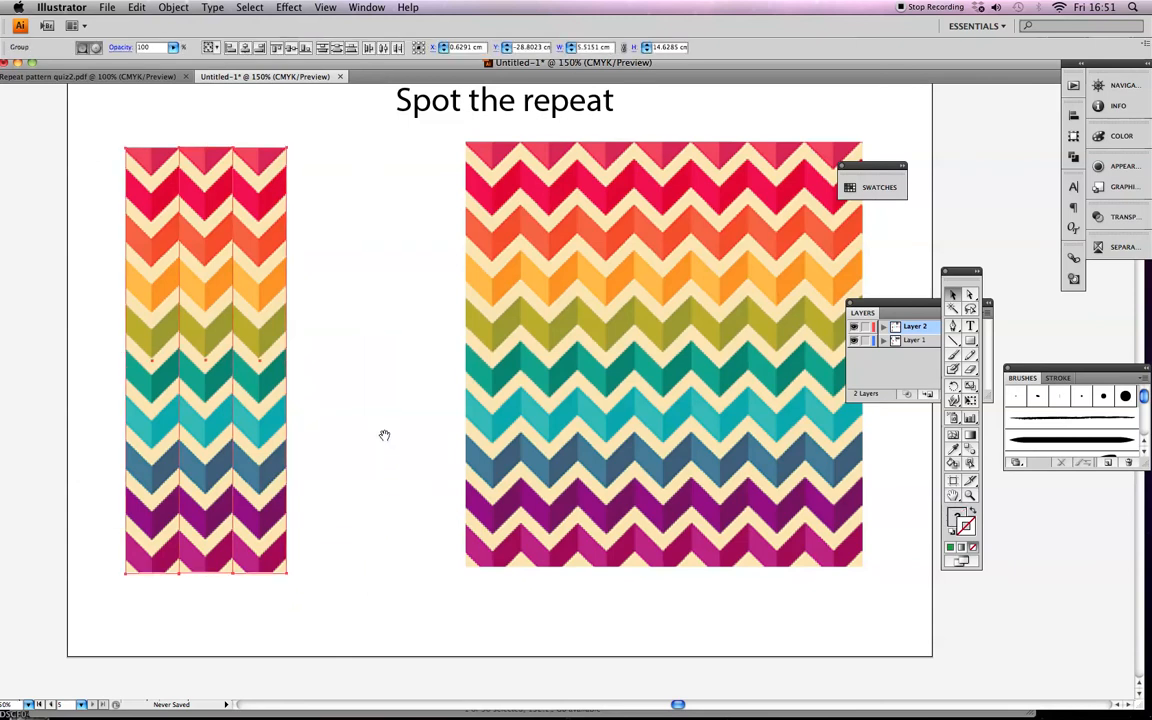
{"action": "scroll", "coordinate": [384, 435], "scroll_direction": "down", "scroll_amount": 3}
{"action": "left_click_drag", "start_coordinate": [257, 197], "coordinate": [259, 623]}
{"action": "left_click_drag", "start_coordinate": [300, 581], "coordinate": [300, 582]}
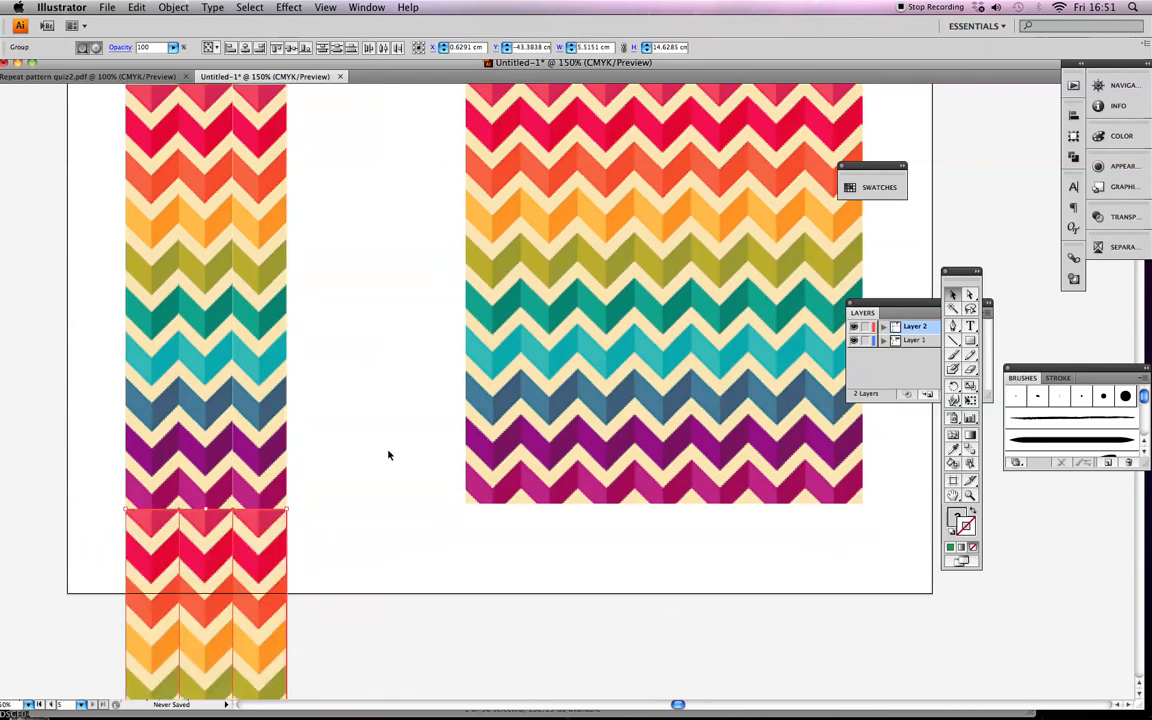
- Examine the join between the two stacked chevron blocks from an overview and close up at 150%
{"action": "key", "text": "super+minus"}
{"action": "key", "text": "super+minus"}
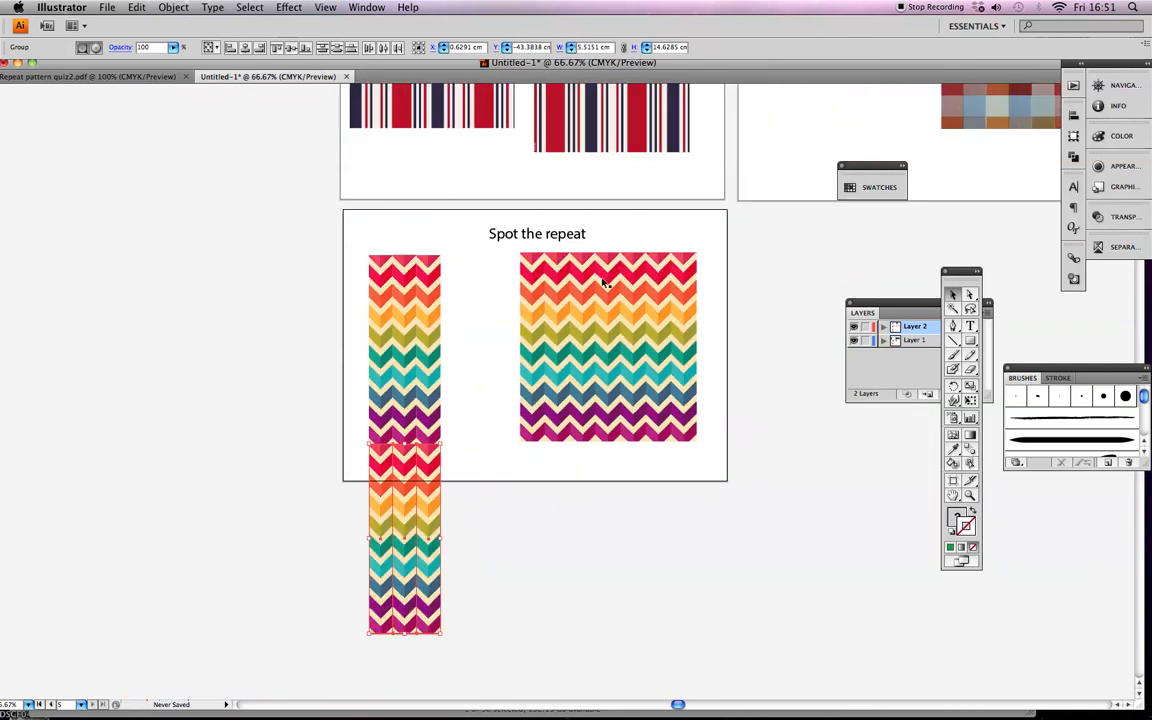
{"action": "scroll", "coordinate": [855, 450], "scroll_direction": "down", "scroll_amount": 1}
{"action": "left_click", "coordinate": [970, 497]}
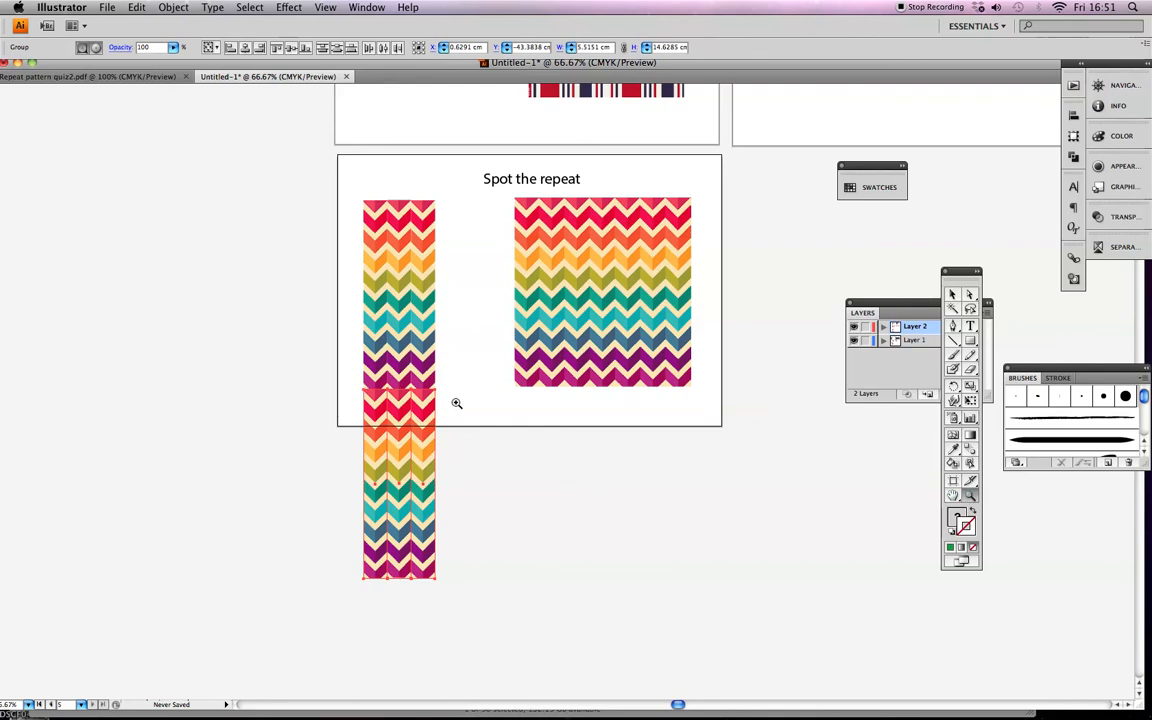
{"action": "left_click", "coordinate": [410, 362]}
{"action": "left_click", "coordinate": [580, 323]}
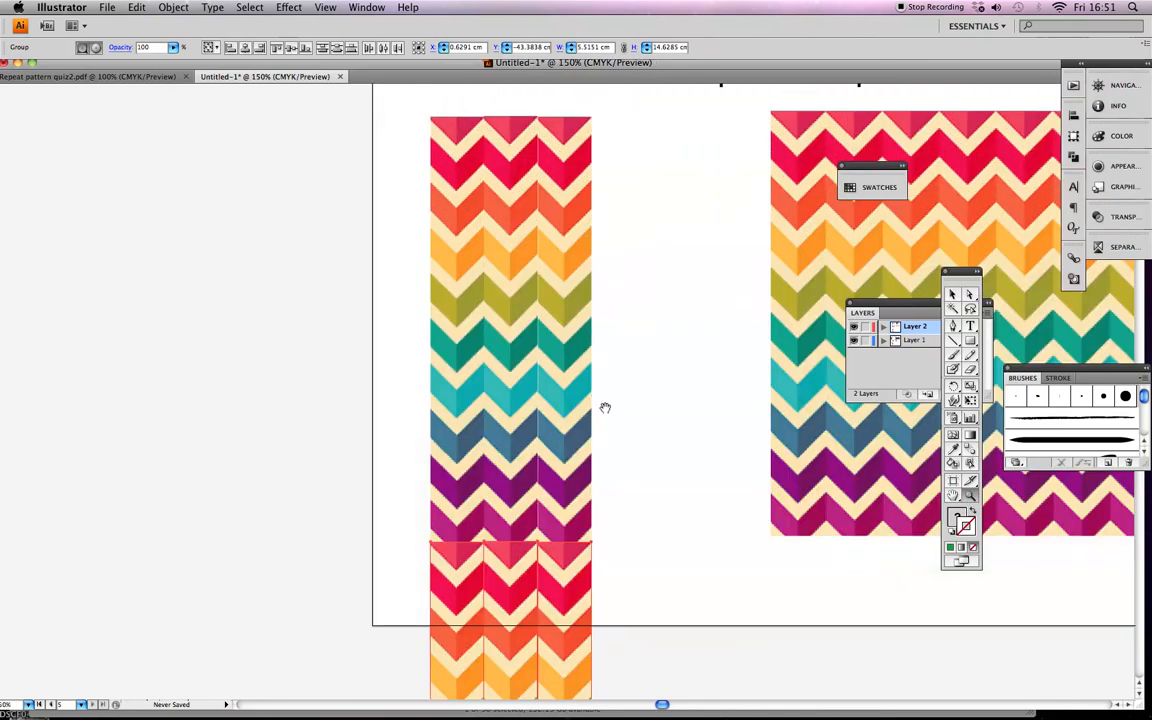
{"action": "scroll", "coordinate": [604, 406], "scroll_direction": "right", "scroll_amount": 3}
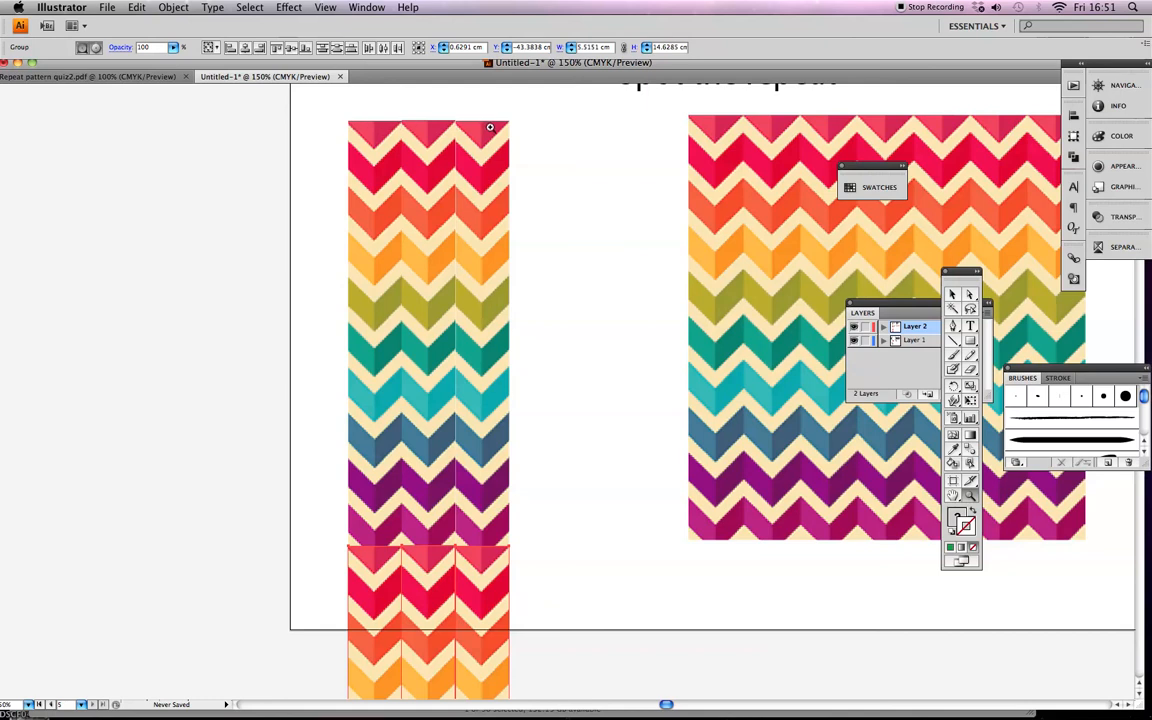
{"action": "left_click_drag", "start_coordinate": [530, 409], "coordinate": [525, 306]}
- Pull the lower chevron block away from the upper one, and set it back flush against the upper block's bottom edge
{"action": "left_click", "coordinate": [952, 293]}
{"action": "left_click_drag", "start_coordinate": [474, 560], "coordinate": [476, 618]}
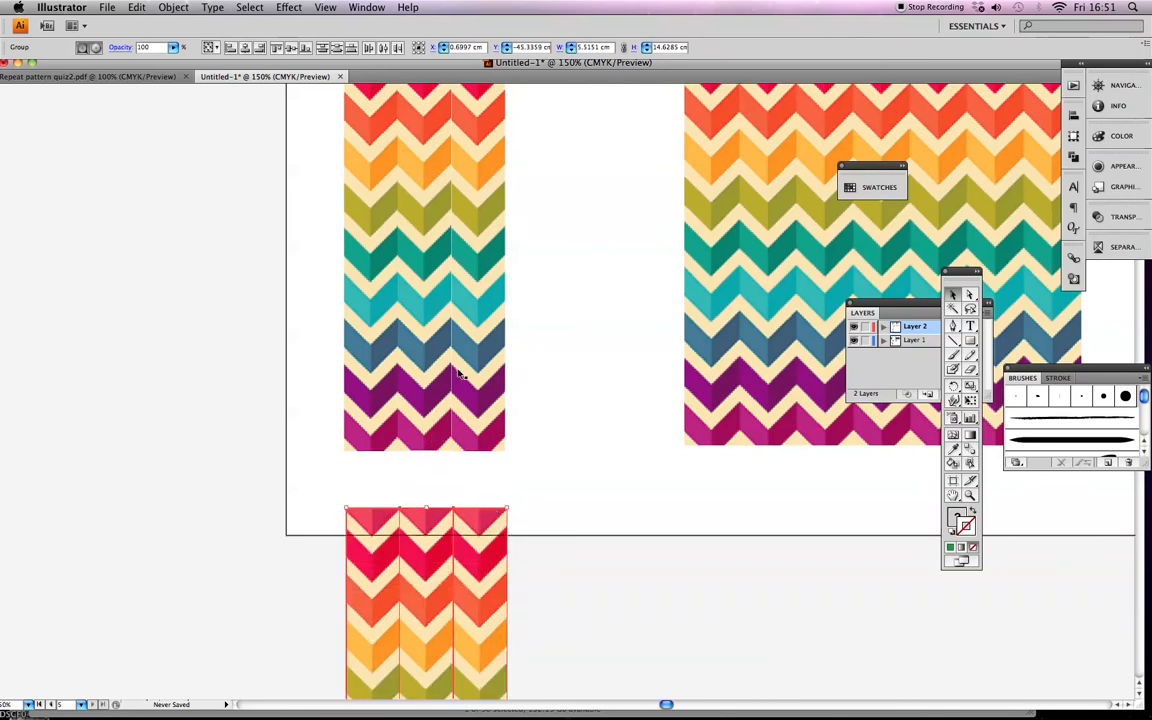
{"action": "left_click_drag", "start_coordinate": [463, 522], "coordinate": [465, 472]}
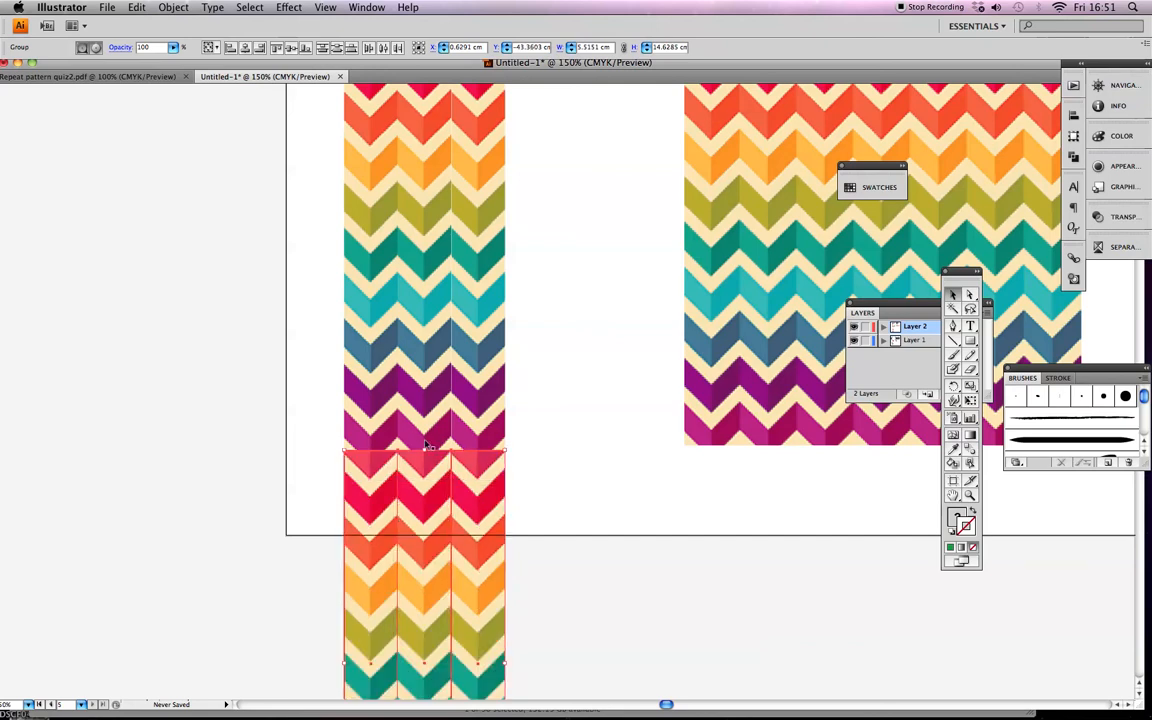
{"action": "left_click_drag", "start_coordinate": [477, 332], "coordinate": [494, 447]}
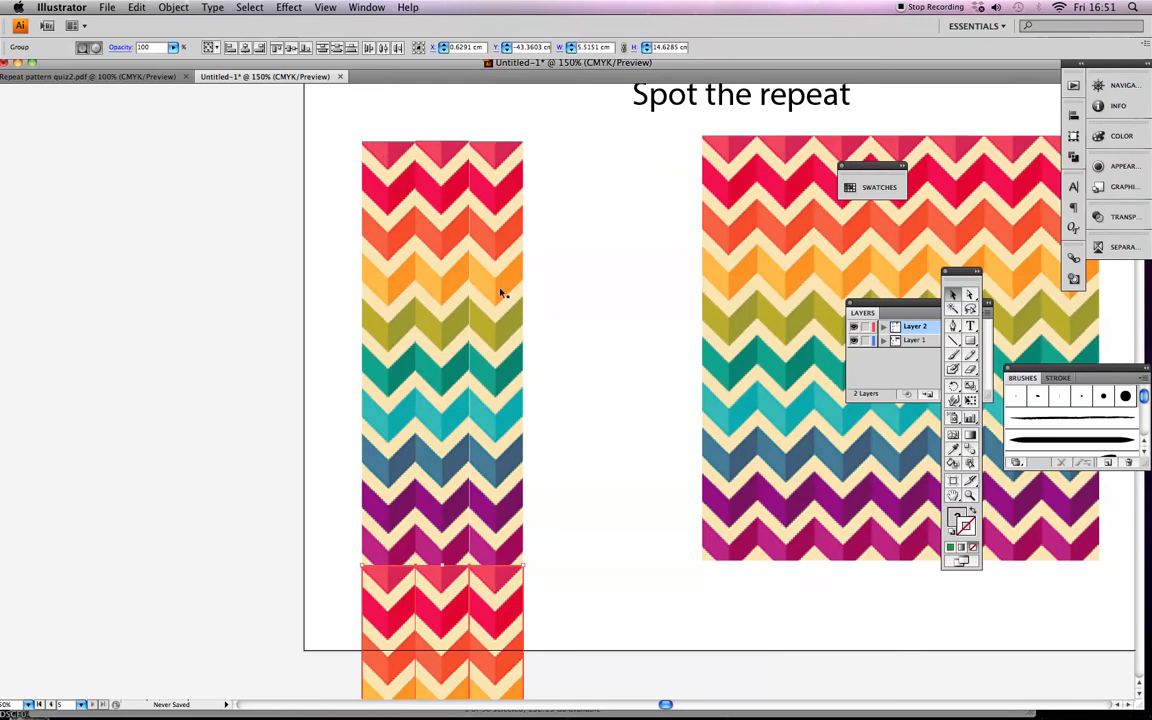
{"action": "scroll", "coordinate": [488, 314], "scroll_direction": "down", "scroll_amount": 5}
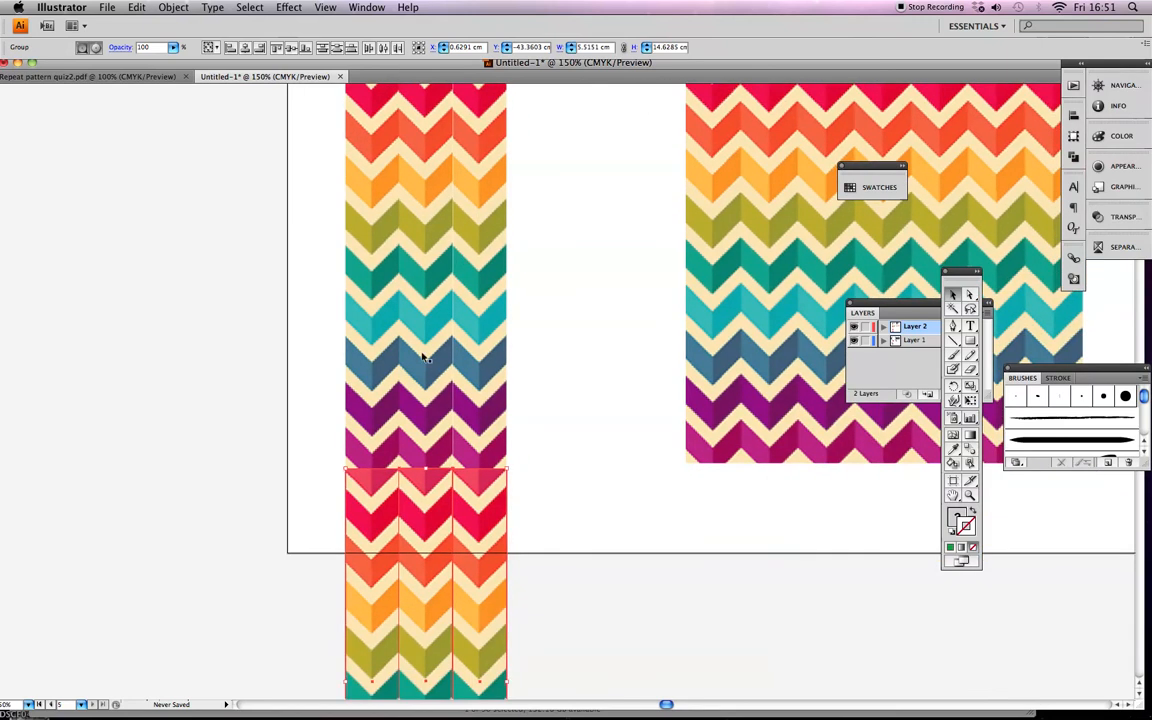
- Move the lower chevron block up about 0.54 cm so it overlaps the bottom of the upper block
{"action": "double_click", "coordinate": [434, 487]}
{"action": "double_click", "coordinate": [569, 447]}
{"action": "left_click_drag", "start_coordinate": [300, 492], "coordinate": [479, 476]}
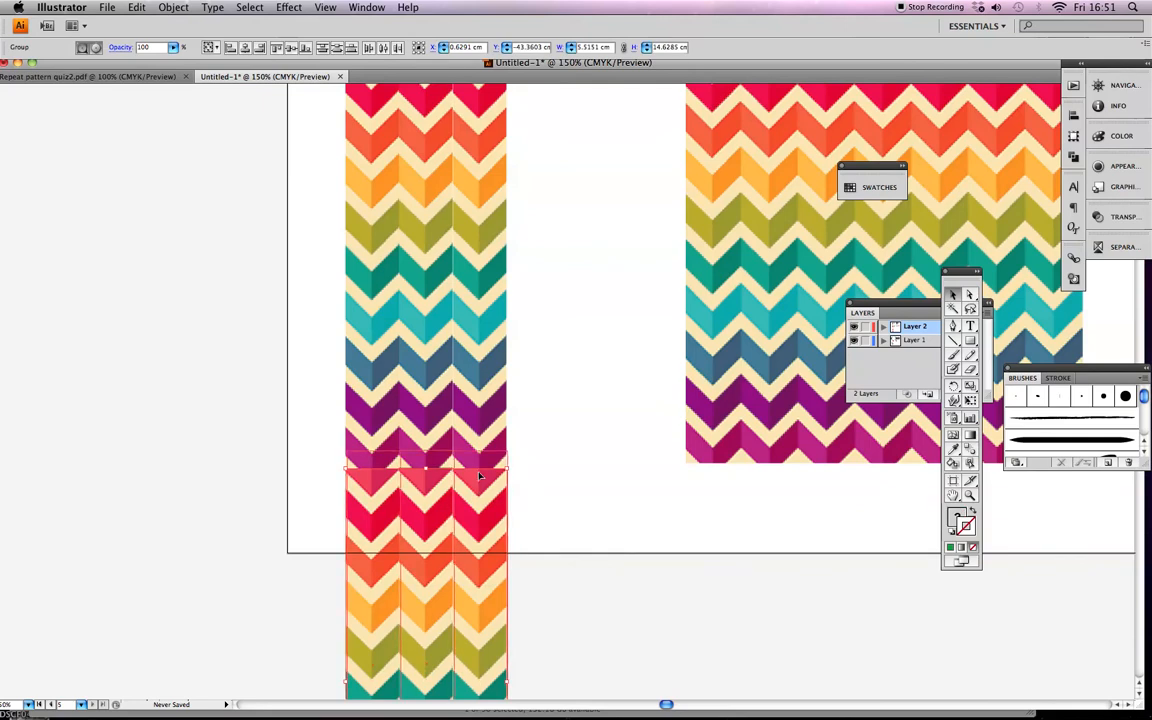
{"action": "left_click_drag", "start_coordinate": [480, 476], "coordinate": [481, 462]}
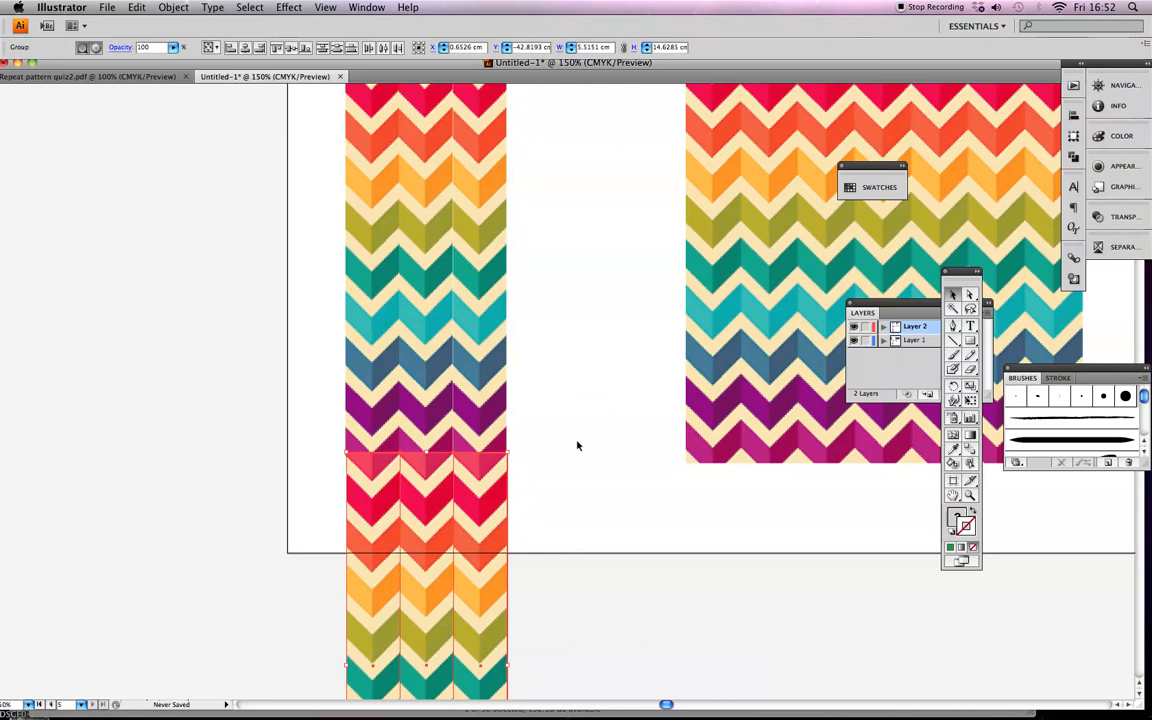
- Zoom out to 66.67% and review the framed repeats and tiled tests across the artboards
{"action": "key", "text": "super+minus"}
{"action": "key", "text": "super+minus"}
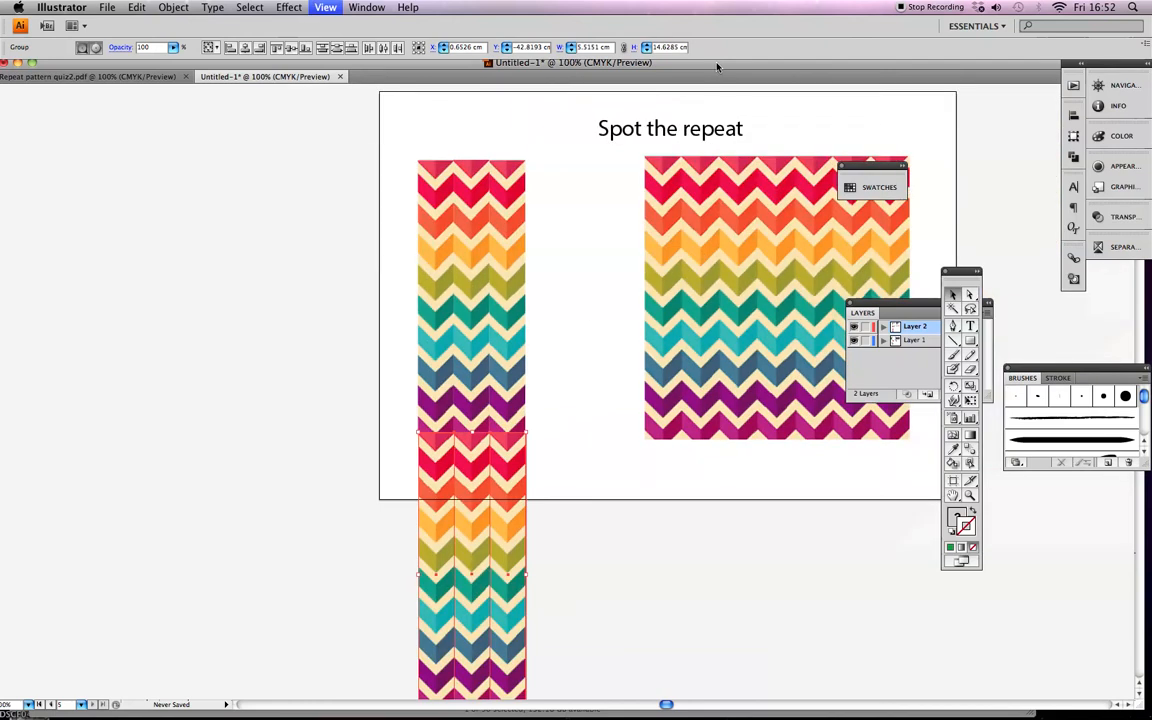
{"action": "left_click_drag", "start_coordinate": [601, 424], "coordinate": [525, 504]}
{"action": "left_click_drag", "start_coordinate": [723, 286], "coordinate": [650, 340]}
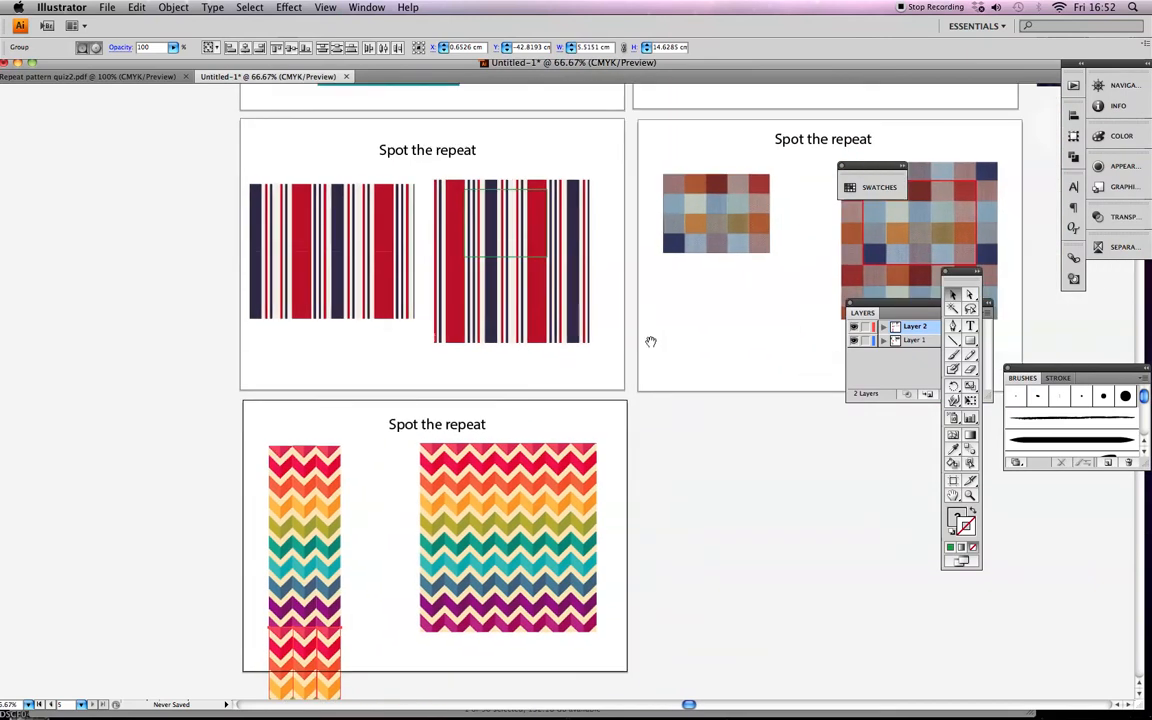
{"action": "left_click_drag", "start_coordinate": [760, 272], "coordinate": [648, 375]}
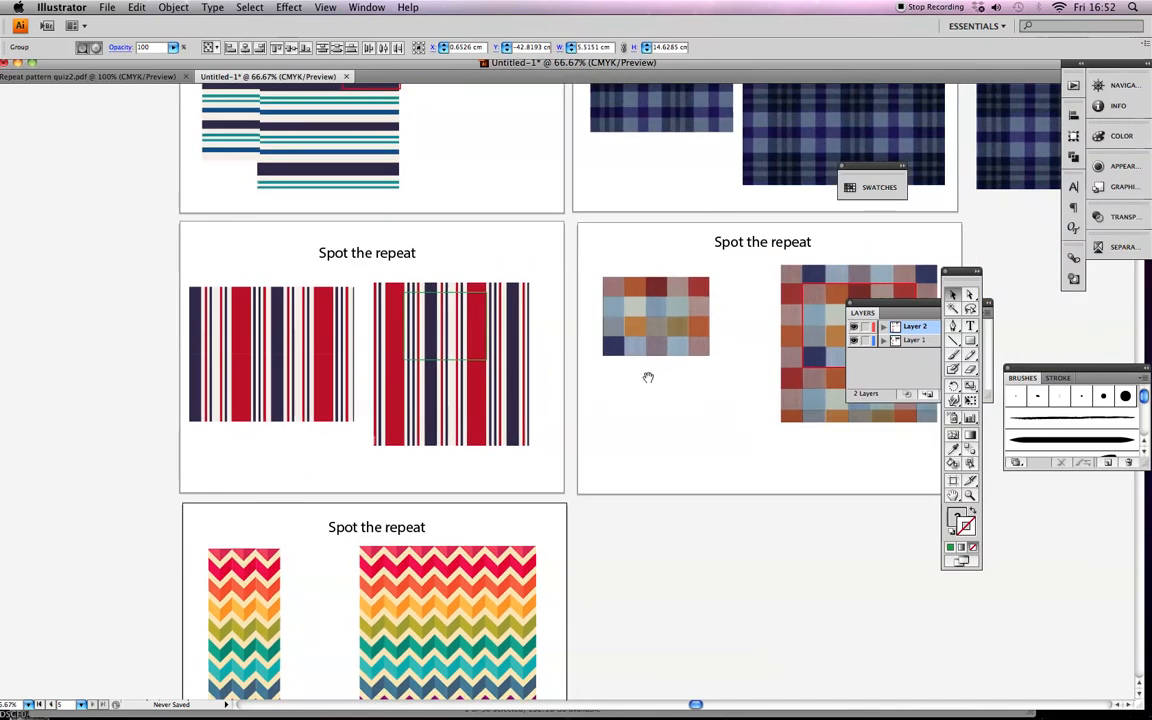
{"action": "left_click_drag", "start_coordinate": [630, 330], "coordinate": [617, 389]}
{"action": "scroll", "coordinate": [640, 385], "scroll_direction": "up", "scroll_amount": 5}
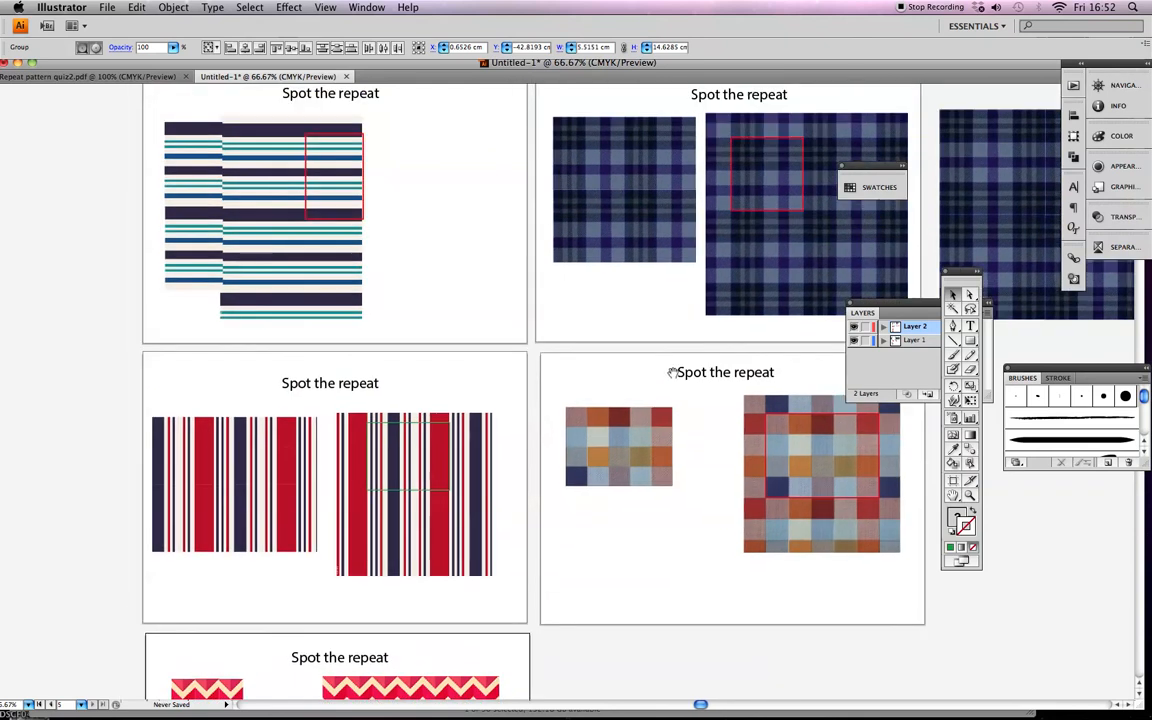
{"action": "scroll", "coordinate": [670, 340], "scroll_direction": "up", "scroll_amount": 3}
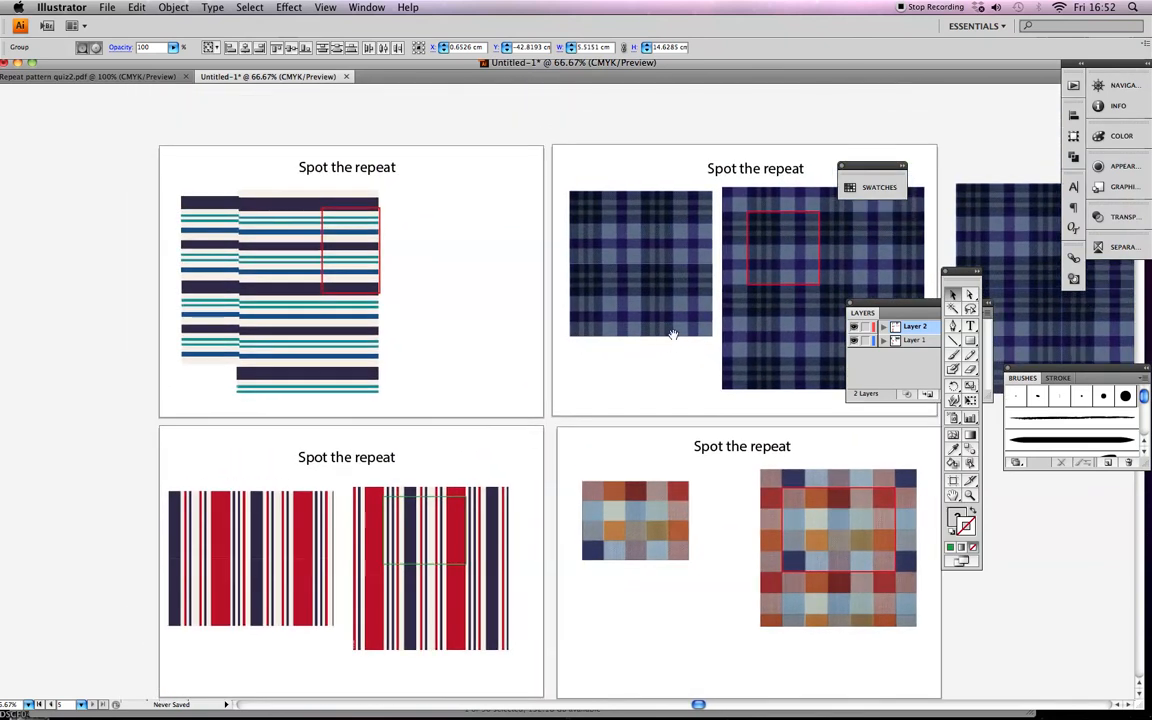